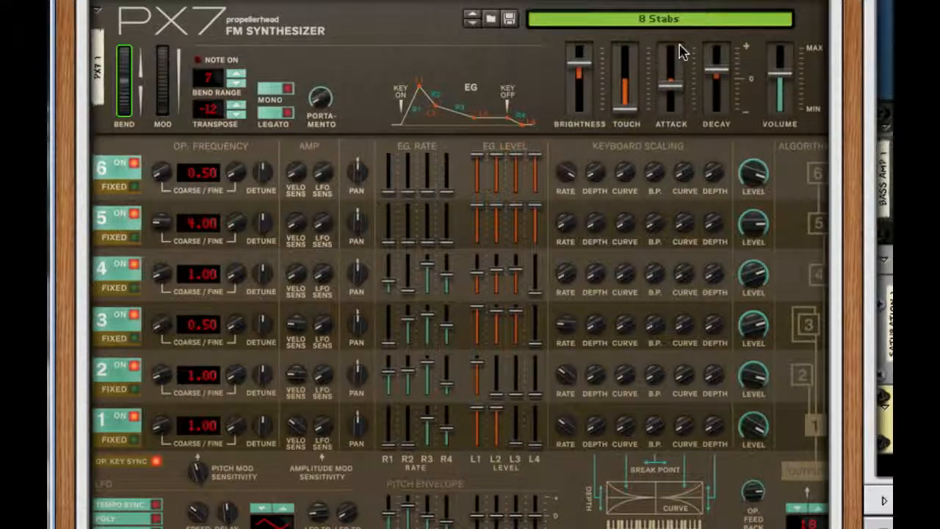
Examine the Main Lead's PX7 operator and envelope settings together with the effect devices in its Combinator
mouse_move(679, 51)
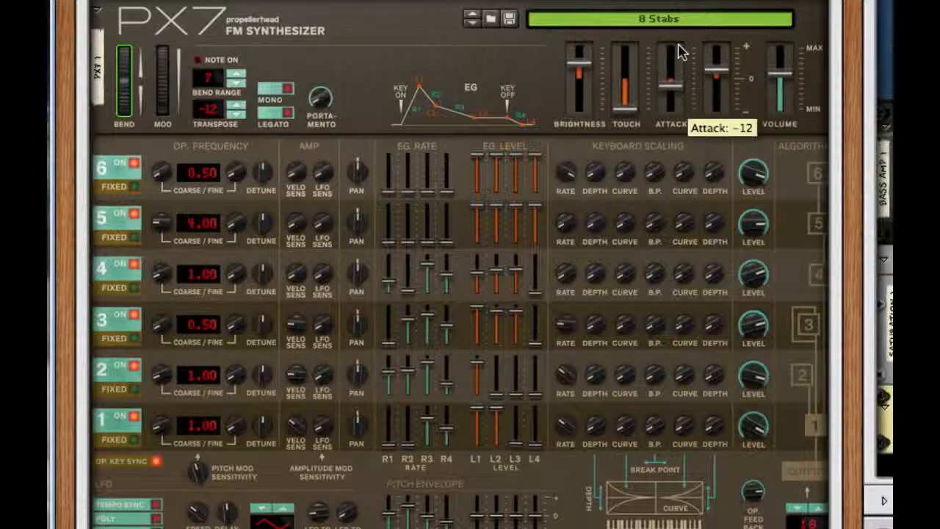
scroll(680, 52, down, 15)
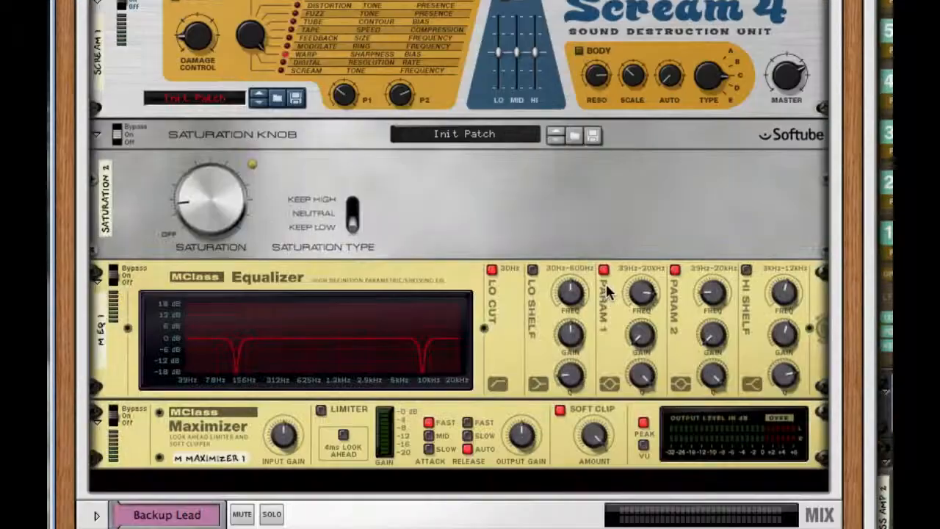
scroll(669, 279, up, 15)
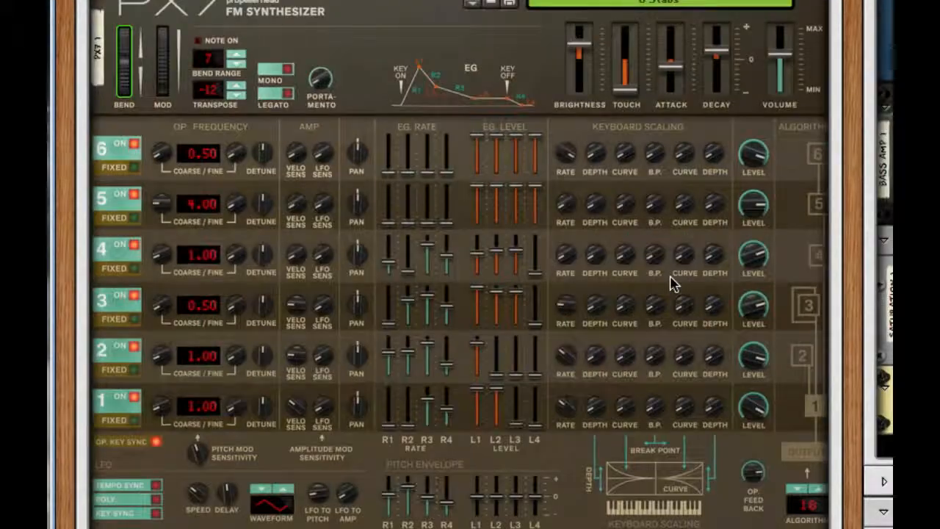
mouse_move(472, 403)
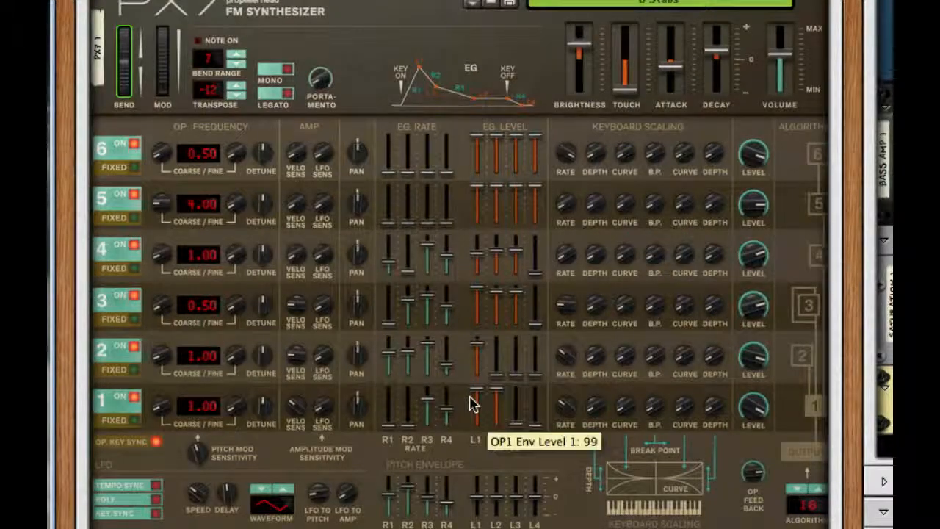
mouse_move(544, 305)
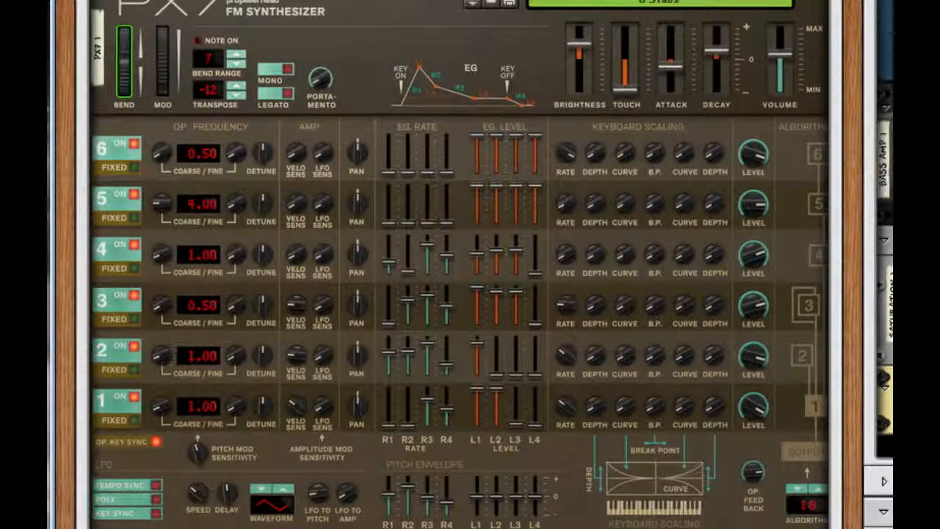
key(F7)
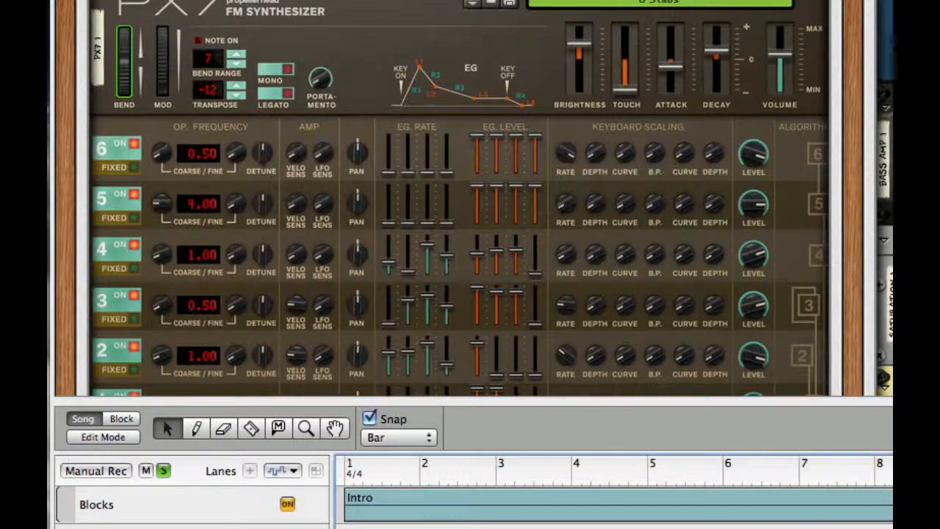
key(F7)
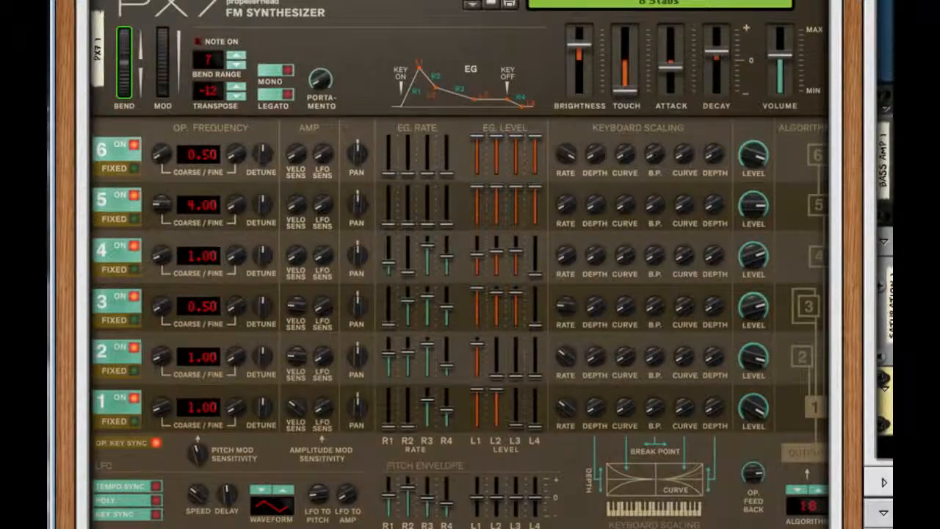
scroll(470, 264, up, 5)
scroll(802, 125, up, 3)
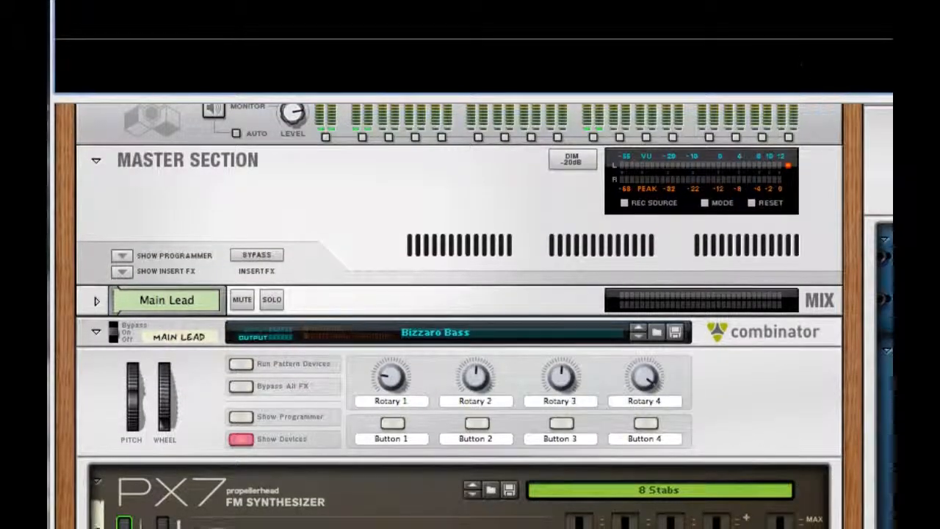
Play the song and review the Main Lead device chain from the PX7 through the RV7000, Pulveriser and Scream 4
scroll(806, 102, down, 5)
drag(871, 389, 873, 528)
key(space)
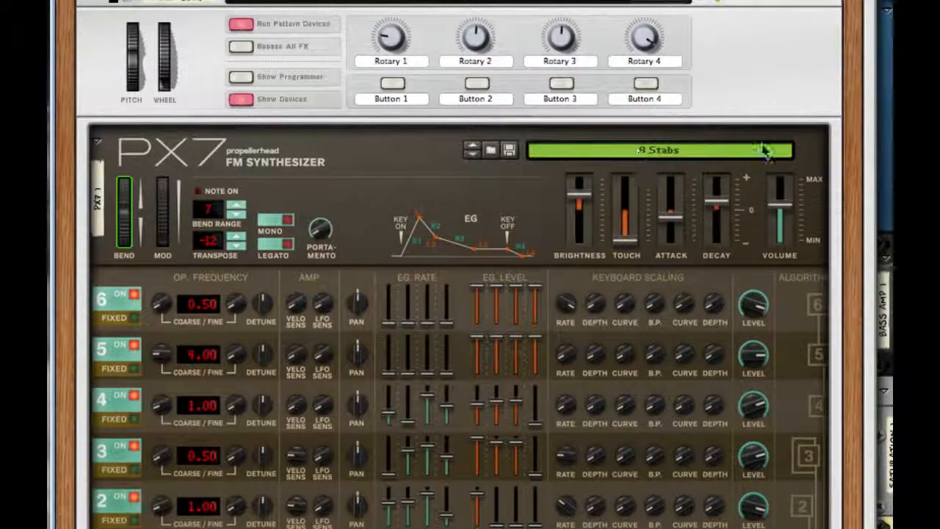
scroll(805, 136, down, 2)
scroll(805, 137, down, 2)
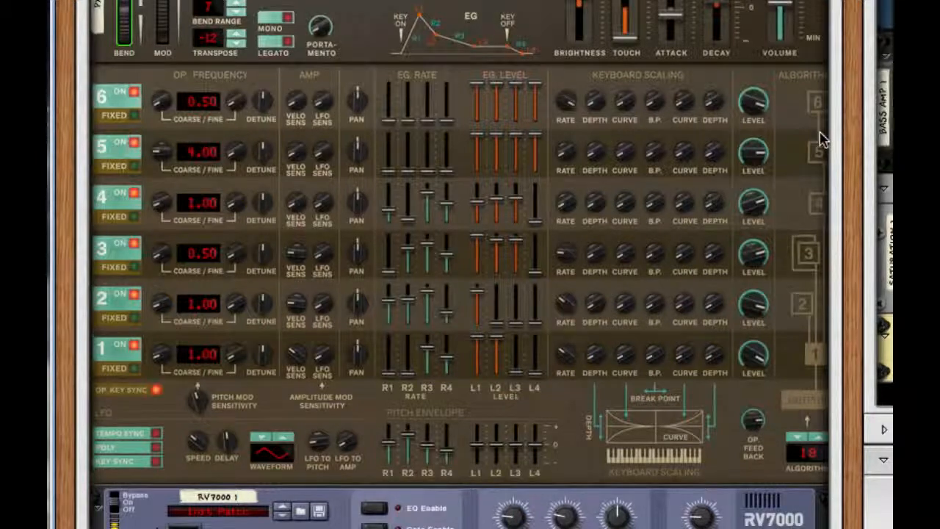
scroll(823, 140, down, 5)
scroll(822, 140, up, 4)
scroll(822, 139, up, 5)
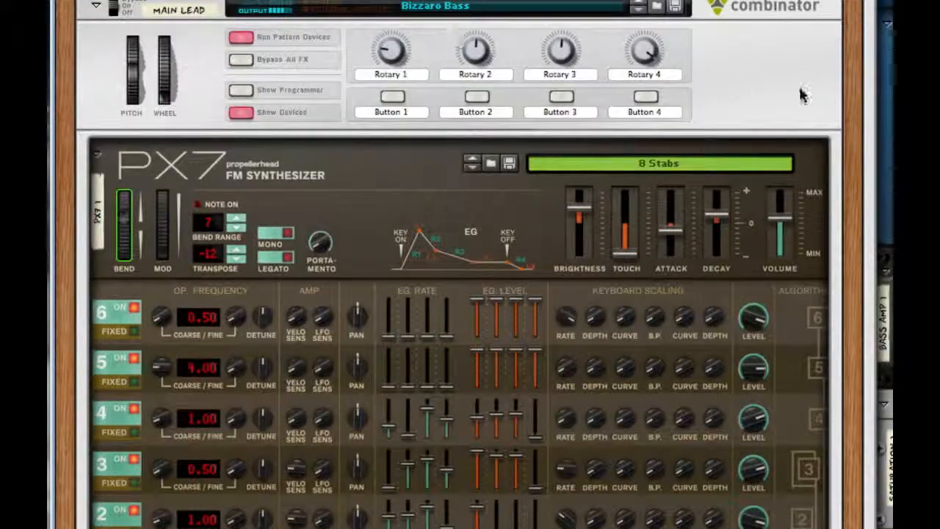
scroll(802, 95, down, 8)
scroll(802, 94, down, 4)
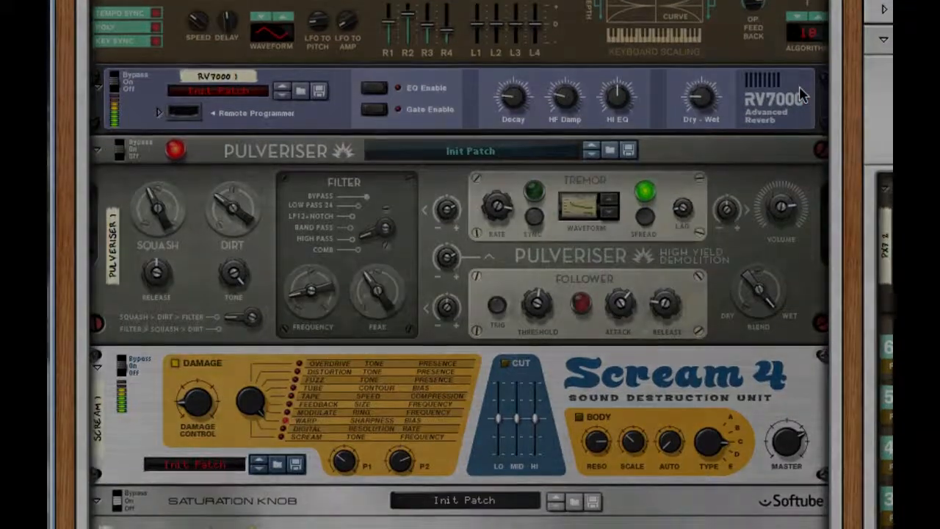
scroll(802, 95, down, 2)
scroll(872, 96, down, 5)
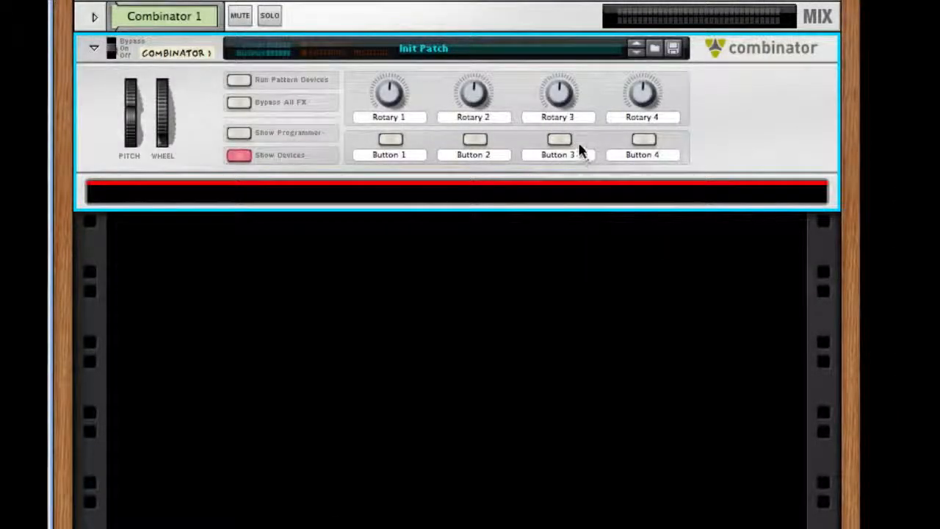
Add a PX7 FM Synthesizer inside the empty Combinator 1
right_click(526, 189)
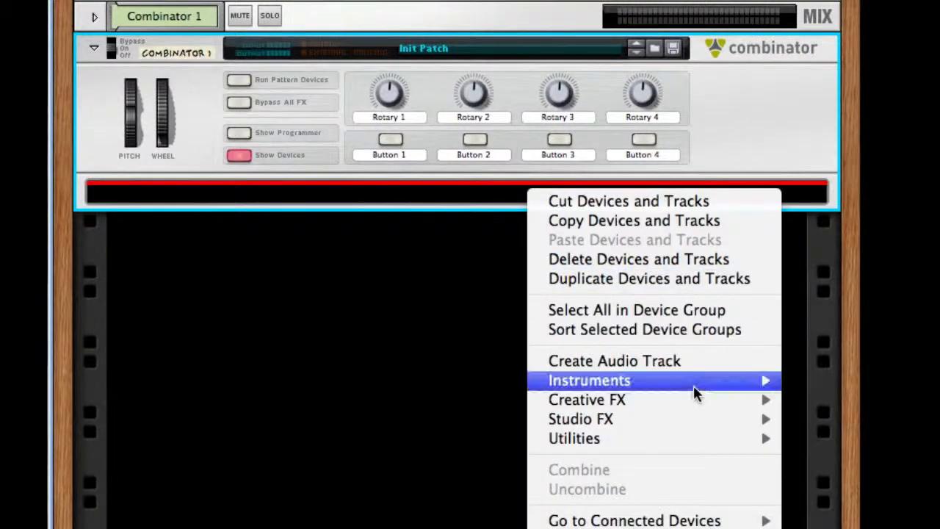
mouse_move(693, 382)
click(844, 525)
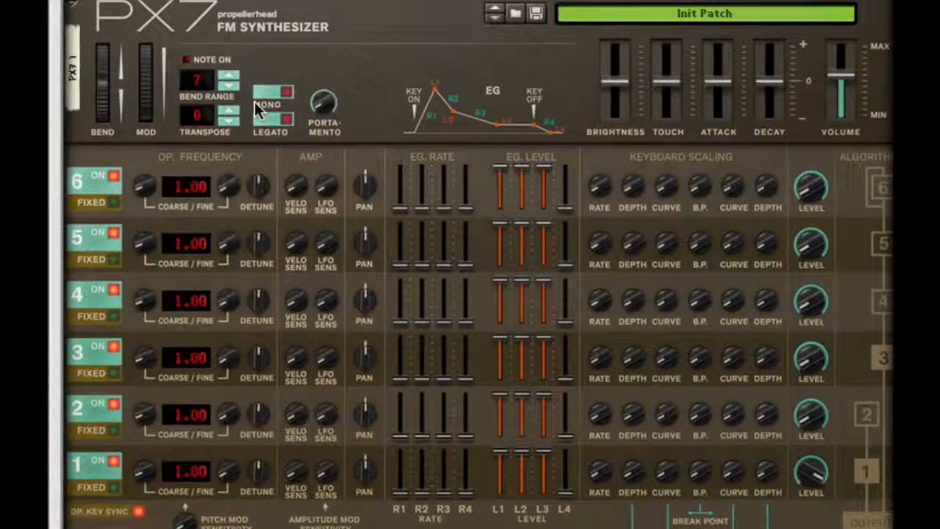
Set the new PX7's transpose to -12 semitones
click(228, 121)
click(227, 120)
click(227, 121)
click(227, 121)
click(227, 120)
click(228, 120)
click(228, 121)
Adjust the PX7's global sliders with Brightness and Decay raised, Attack at -12 and Touch at minimum, and select algorithm 18
drag(626, 83, 628, 62)
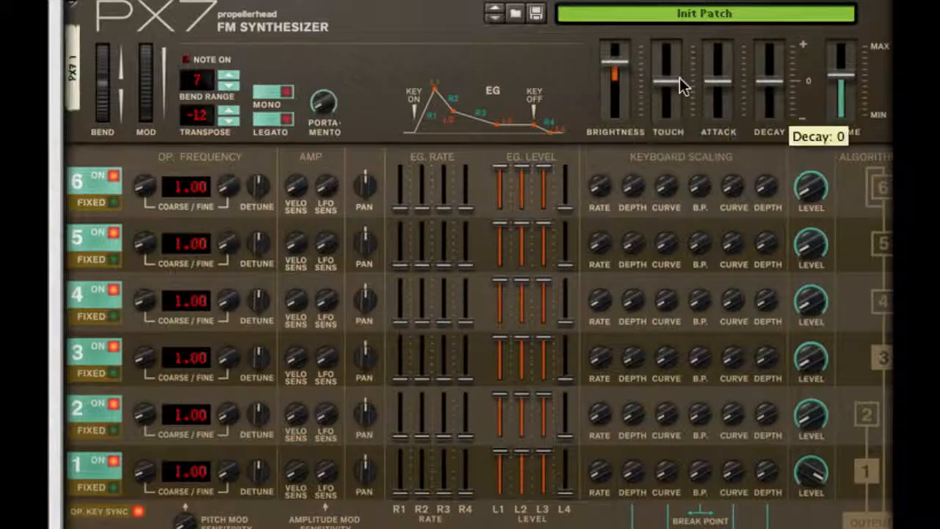
drag(715, 80, 715, 89)
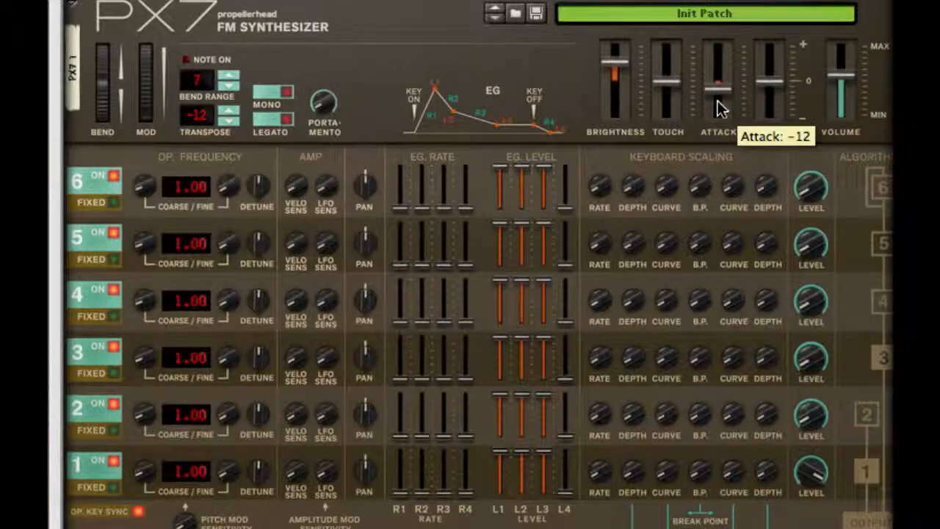
drag(677, 86, 668, 118)
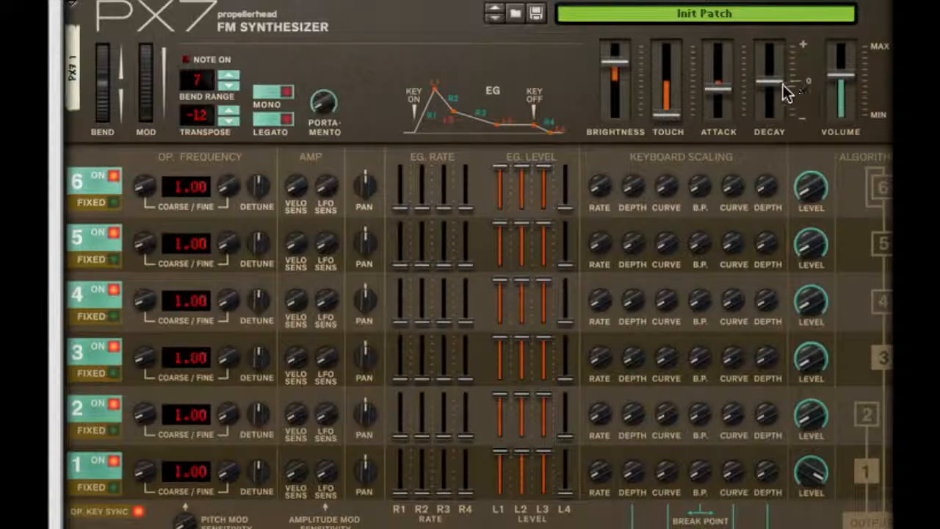
drag(779, 79, 780, 70)
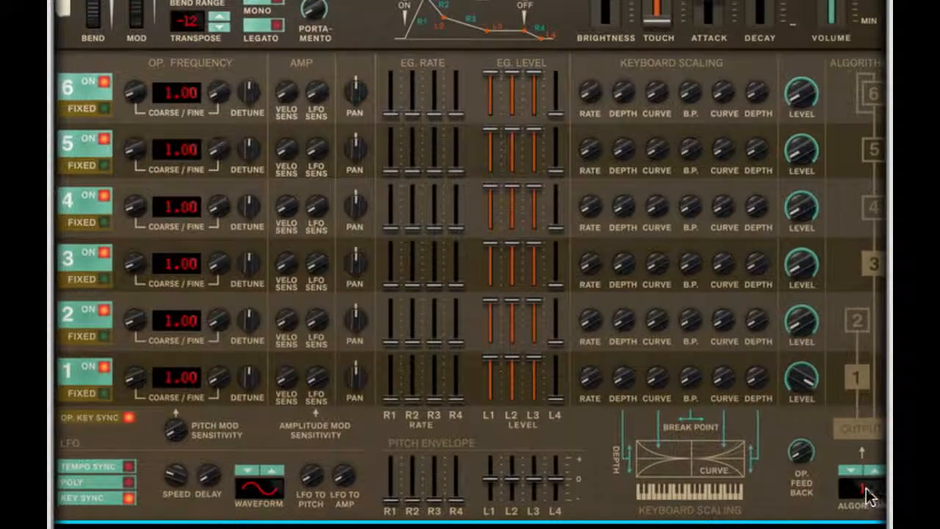
drag(875, 467, 874, 337)
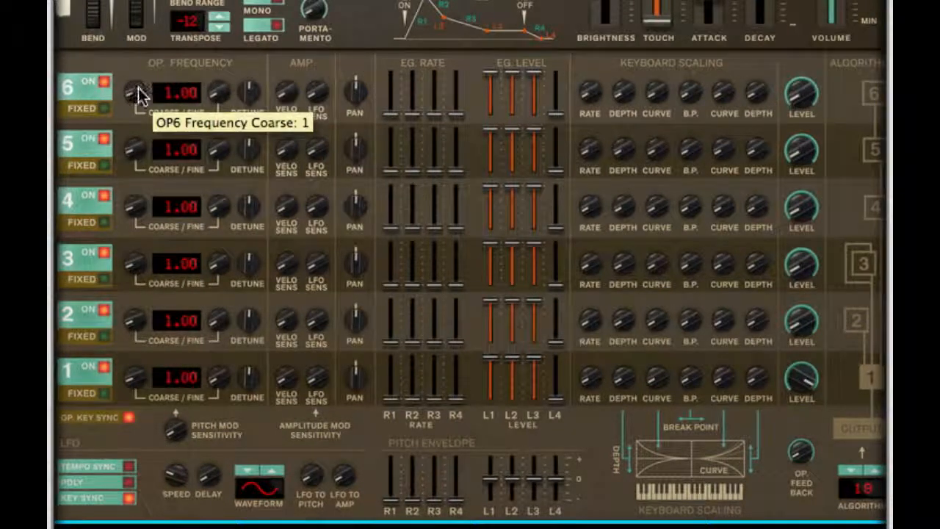
Configure operator 6 with frequency 0.50, envelope level 4 at maximum, and a raised keyboard scaling rate and output level
scroll(132, 105, down, 1)
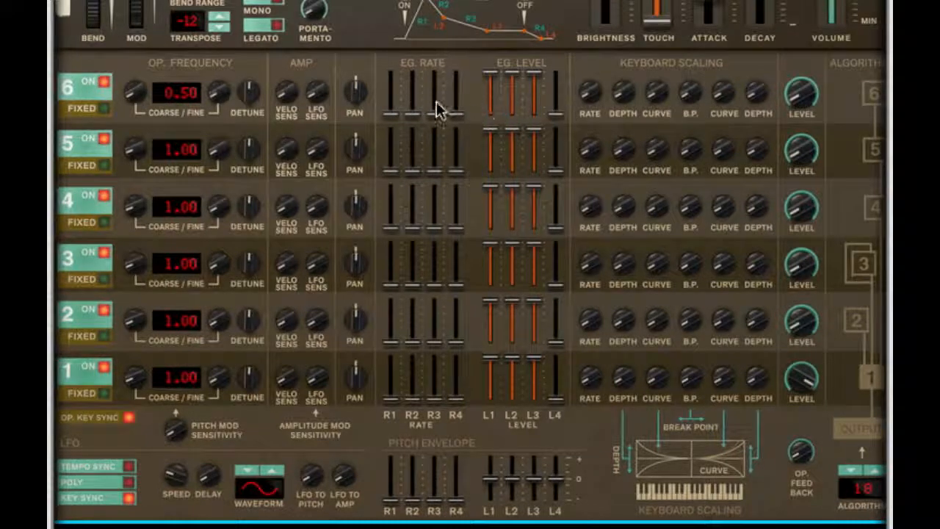
mouse_move(541, 110)
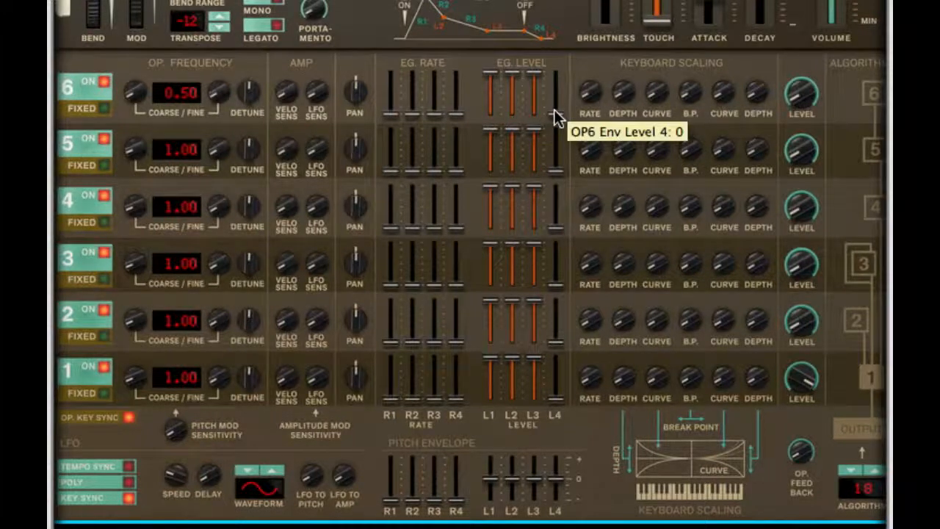
drag(556, 115, 556, 72)
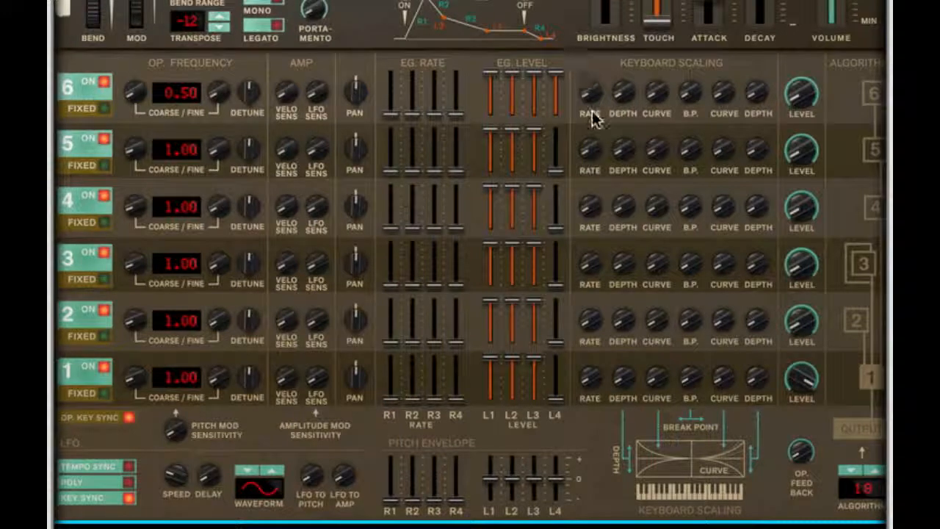
drag(590, 92, 590, 81)
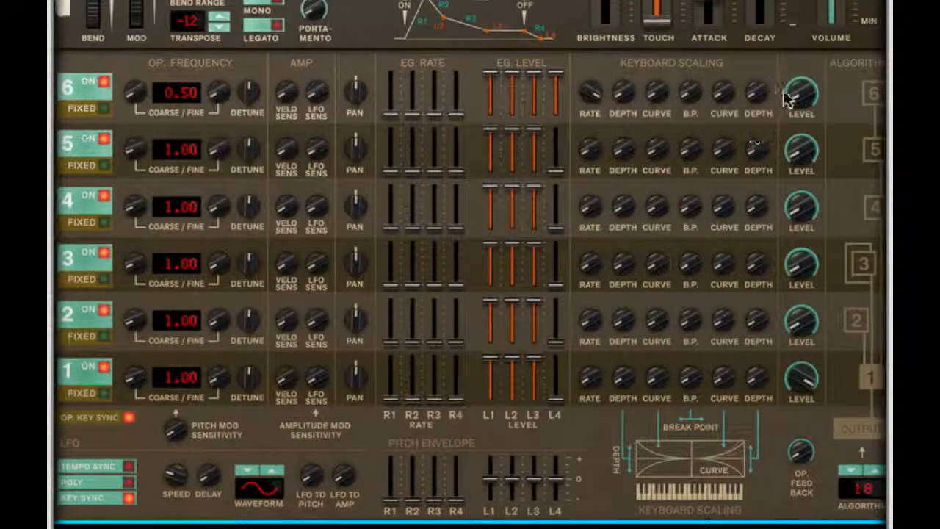
drag(799, 87, 799, 100)
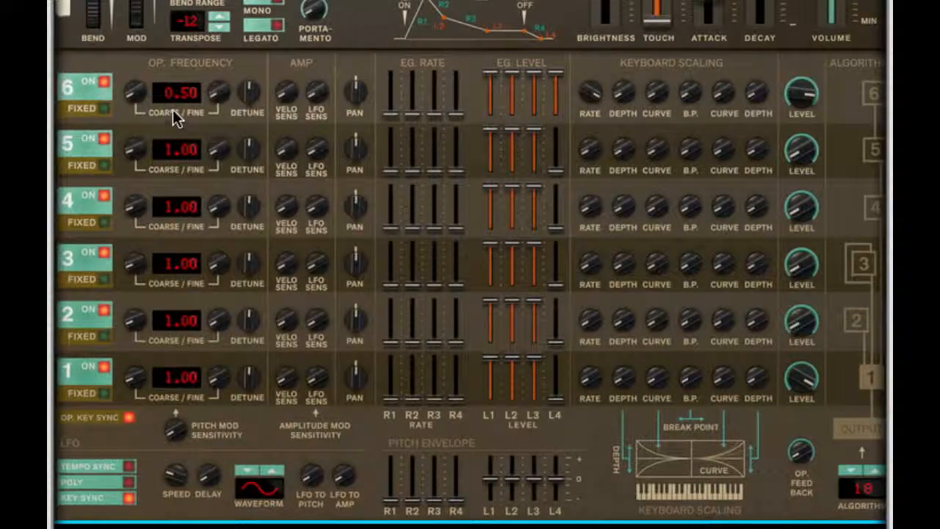
Configure operator 5 with frequency 4.00, envelope level 4 at 99 and a raised output level
drag(136, 146, 143, 123)
drag(556, 171, 551, 134)
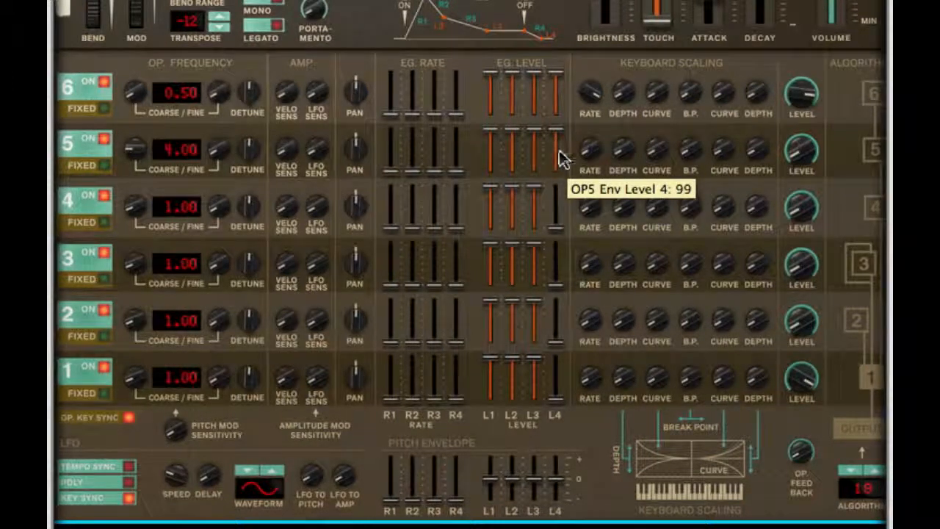
drag(800, 152, 804, 0)
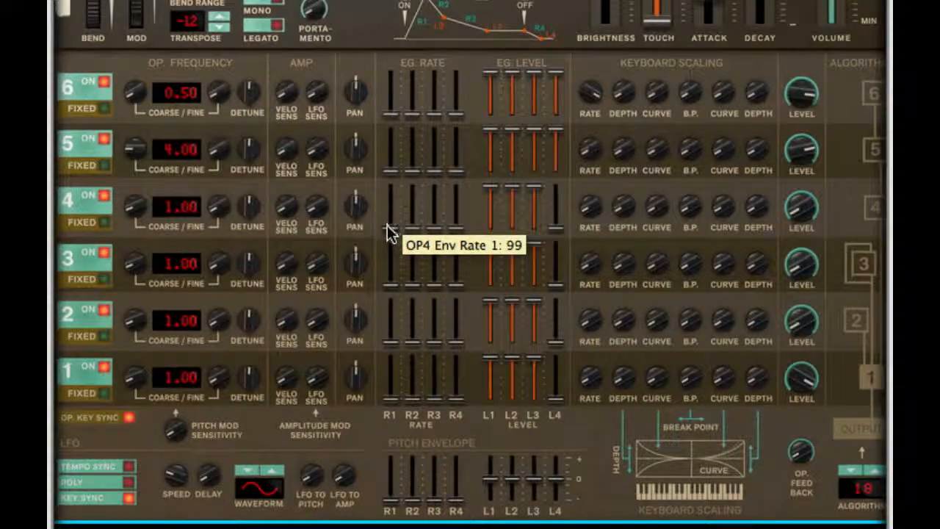
Slow down operator 4's envelope by reducing the values of rates 1, 3 and 4, making rate 3 the slowest
drag(386, 226, 392, 204)
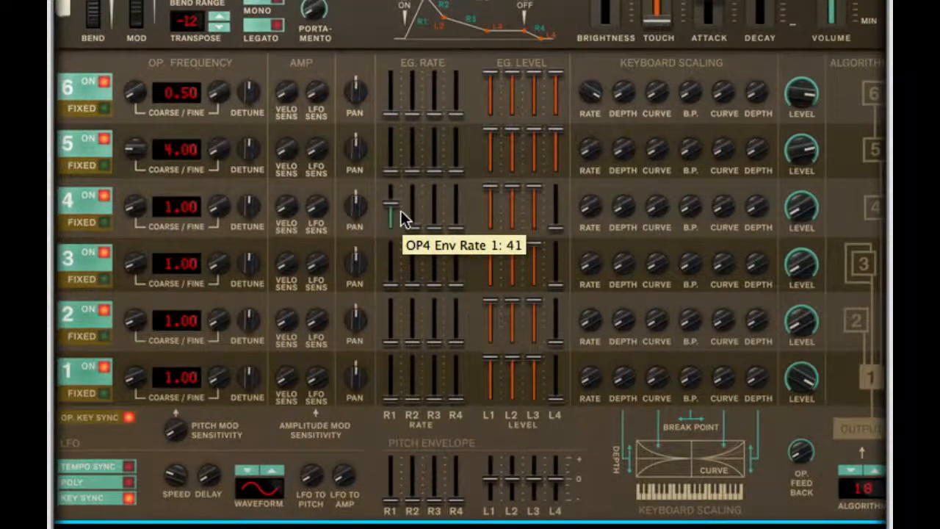
drag(390, 210, 389, 222)
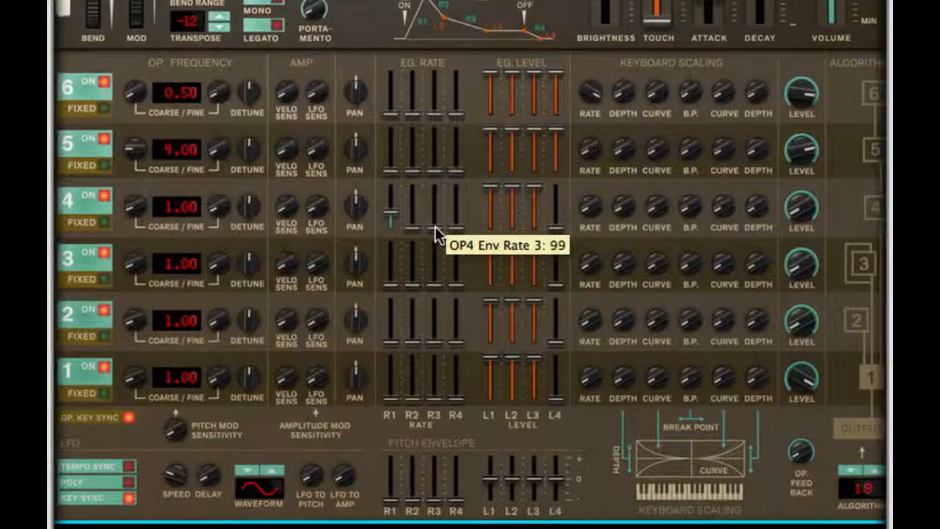
drag(435, 226, 441, 195)
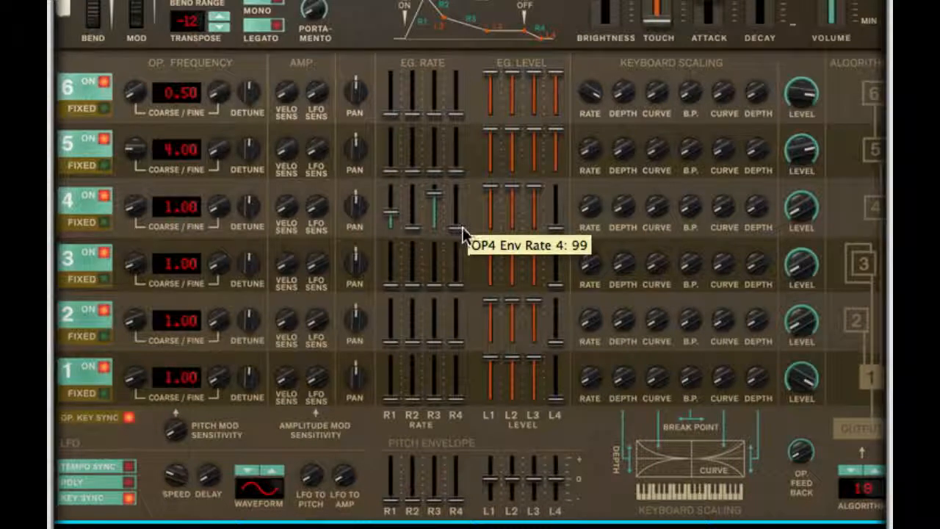
drag(463, 231, 469, 205)
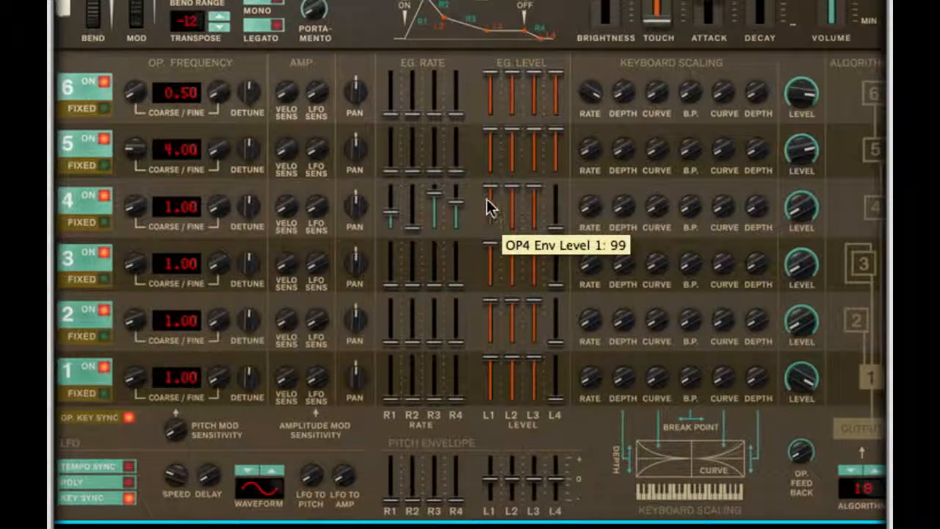
Lower operator 4's envelope levels 1, 2 and 3, with level 2 at 53, and raise its output level
drag(494, 193, 531, 205)
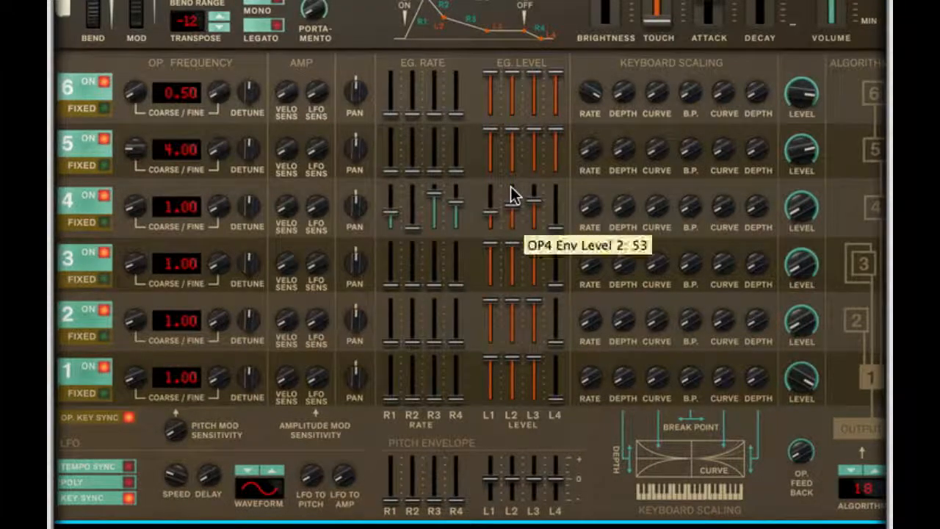
drag(793, 216, 792, 238)
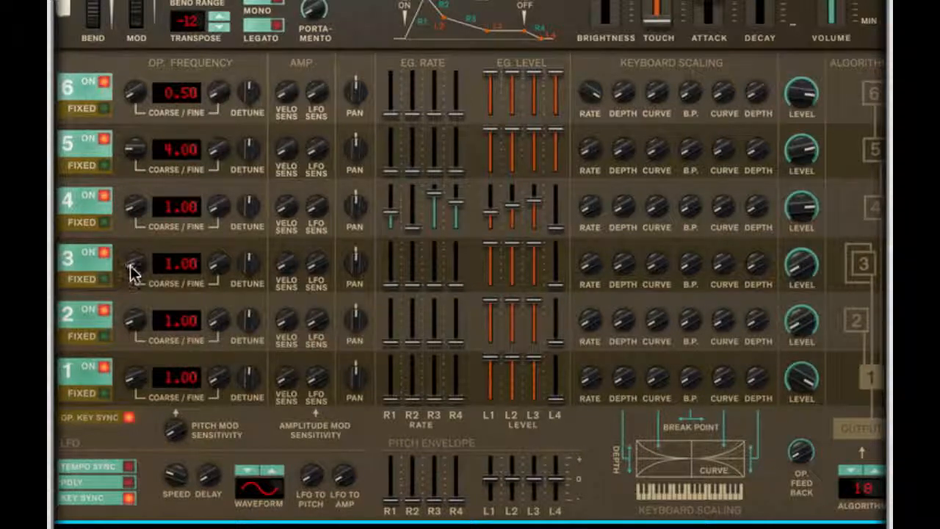
Set operator 3's frequency to 0.50 and slow its envelope by lowering rates 2, 3 and 4, with rate 3 at 14
drag(132, 267, 158, 444)
drag(409, 286, 438, 252)
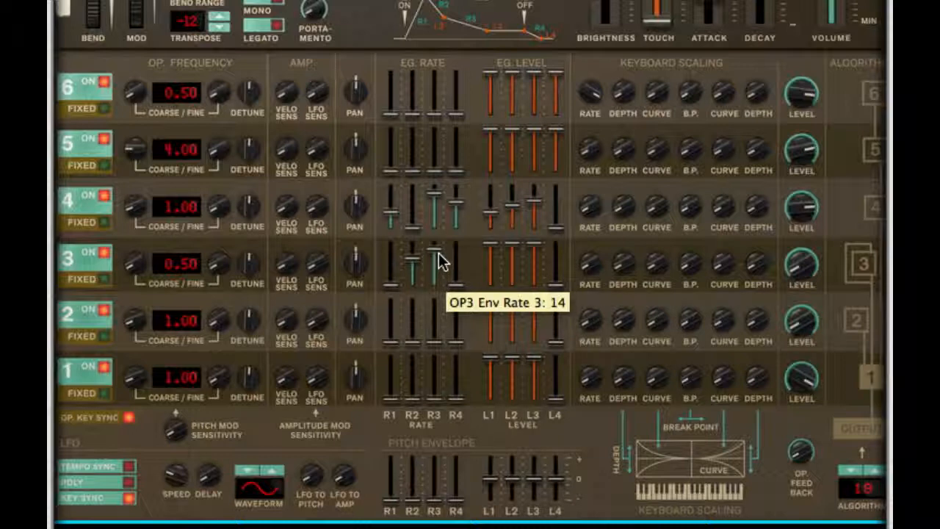
drag(447, 287, 450, 279)
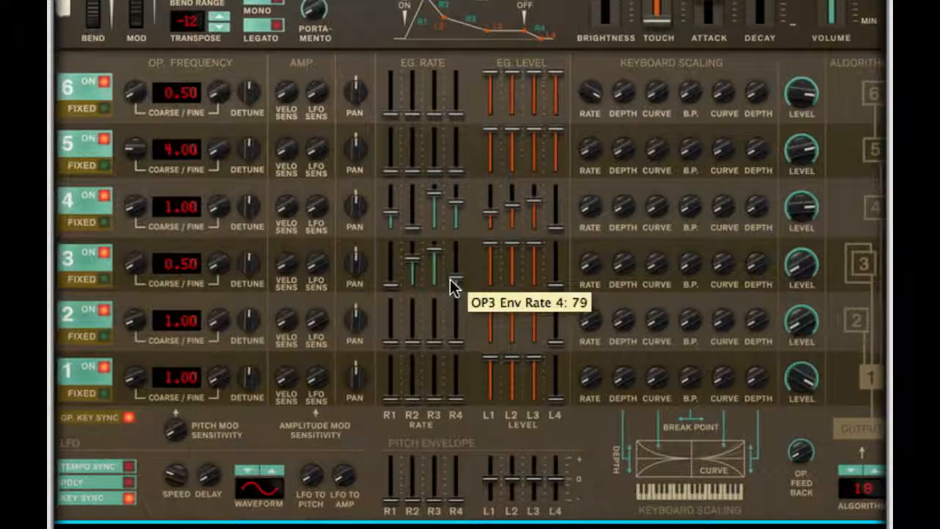
drag(450, 279, 451, 269)
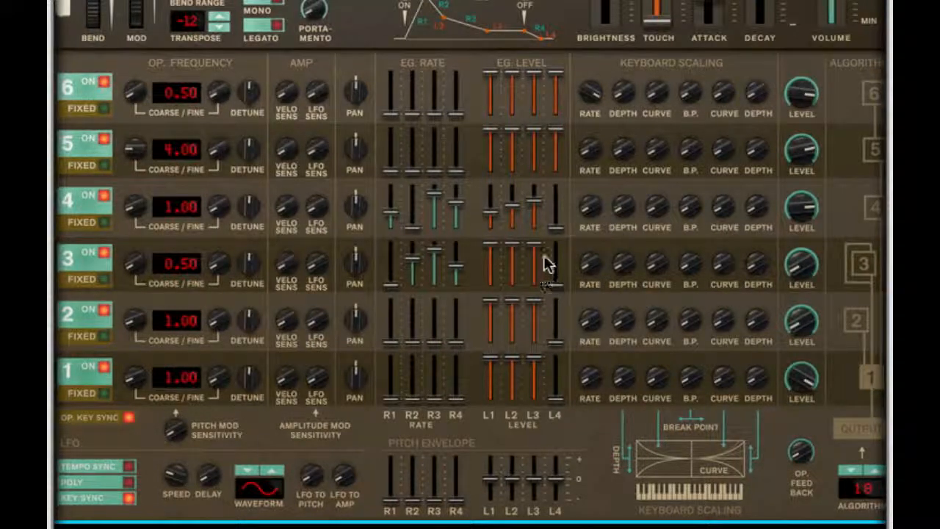
Lower operator 3's envelope levels 2 and 3 slightly, and raise its keyboard scaling rate and output level
drag(536, 246, 525, 266)
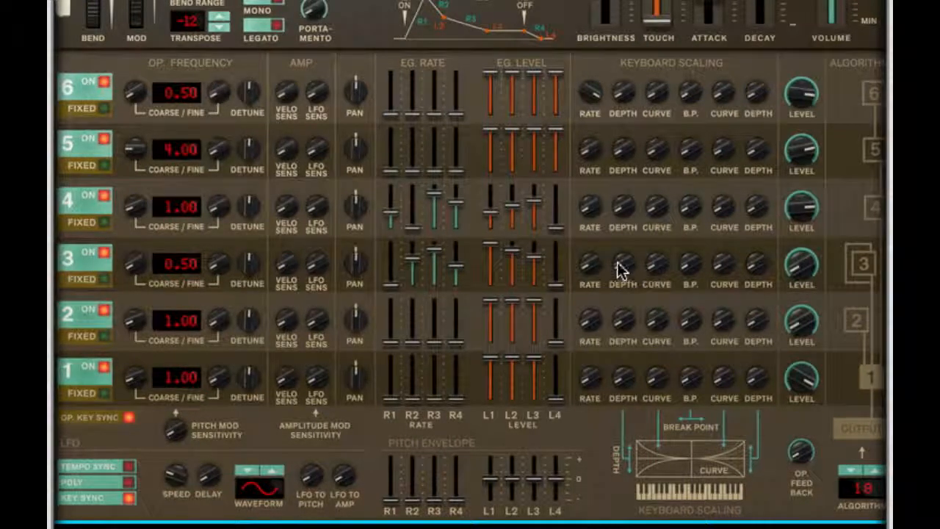
drag(584, 268, 616, 204)
drag(587, 277, 584, 310)
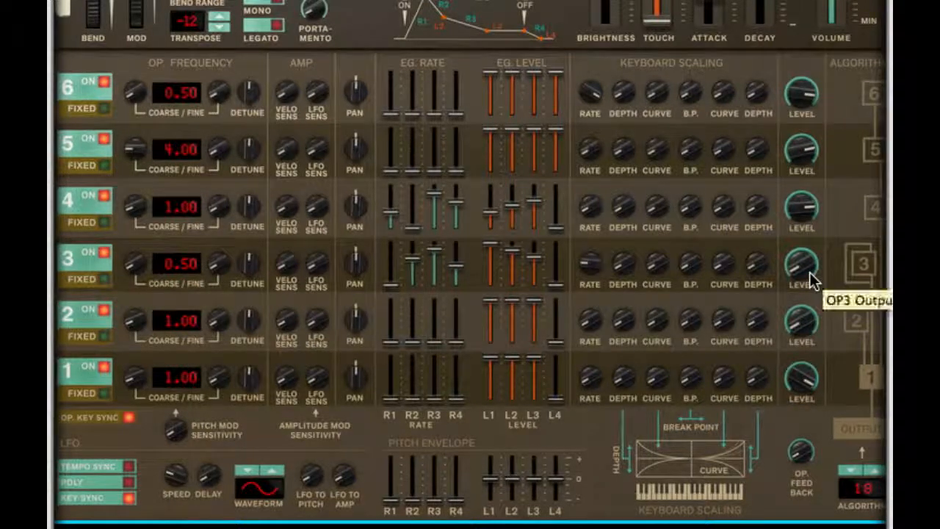
drag(809, 271, 816, 22)
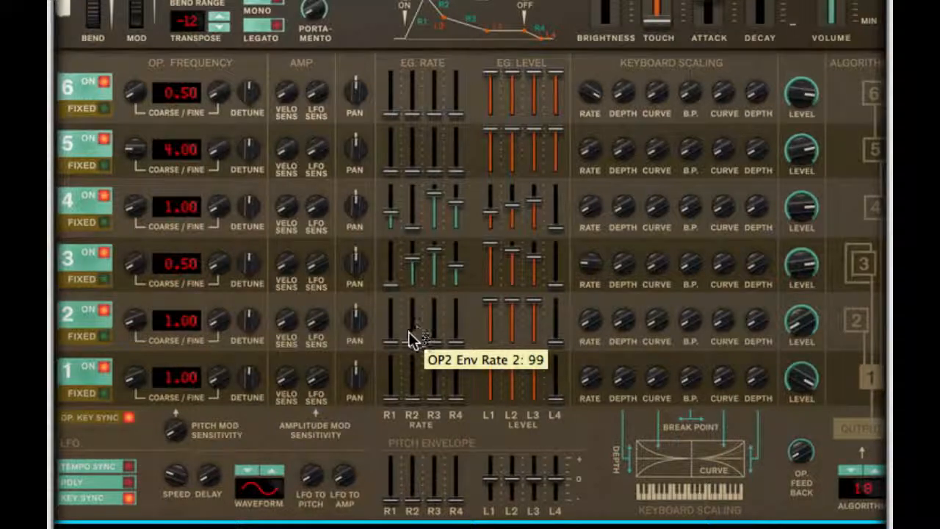
Slow operator 2's envelope by lowering all four rate values, making rate 3 the slowest and reducing rate 4 only slightly
drag(394, 335, 442, 323)
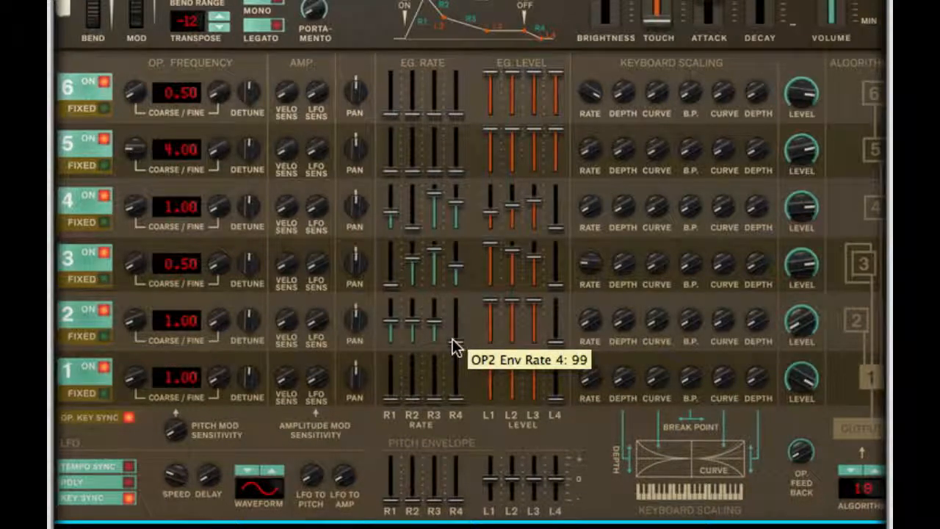
drag(434, 320, 437, 311)
drag(449, 340, 452, 334)
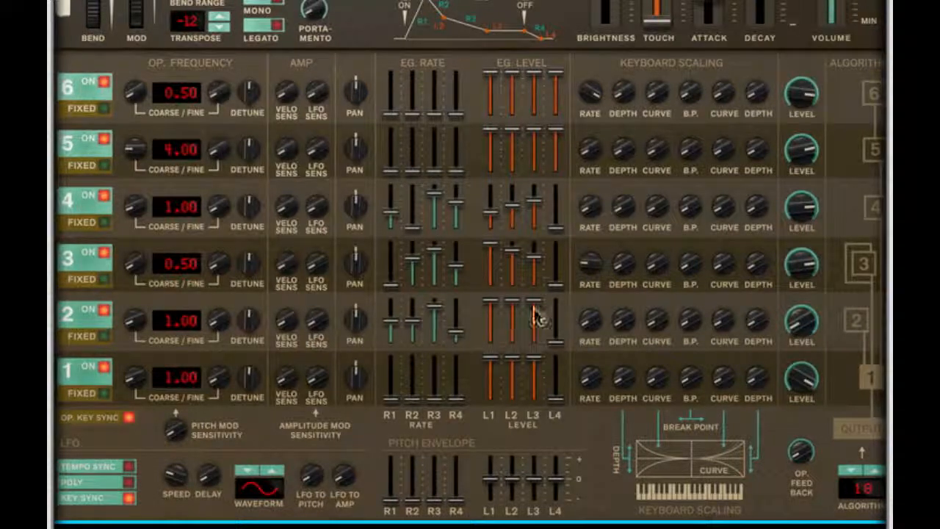
Set operator 2's envelope levels 2 and 3 to minimum, lower level 1 slightly, and raise its keyboard scaling rate and output level
drag(537, 301, 535, 350)
drag(514, 308, 513, 353)
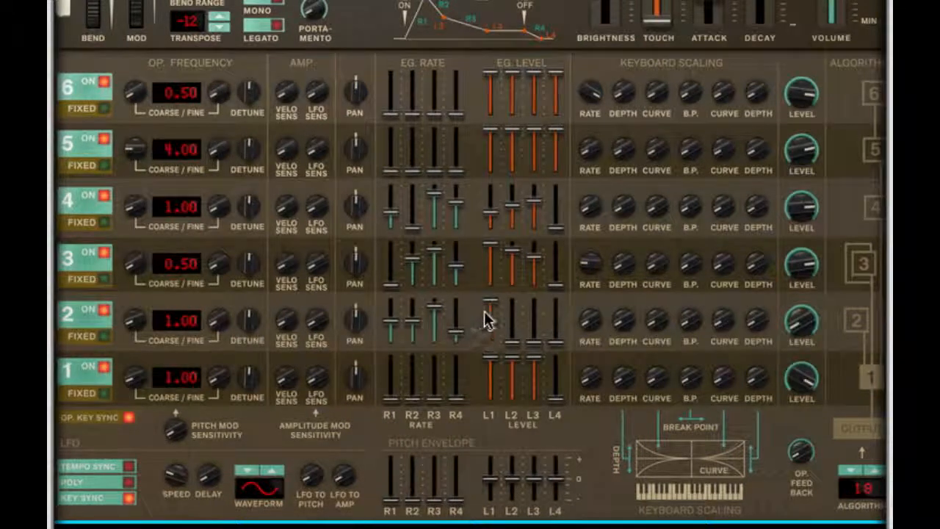
drag(495, 309, 495, 317)
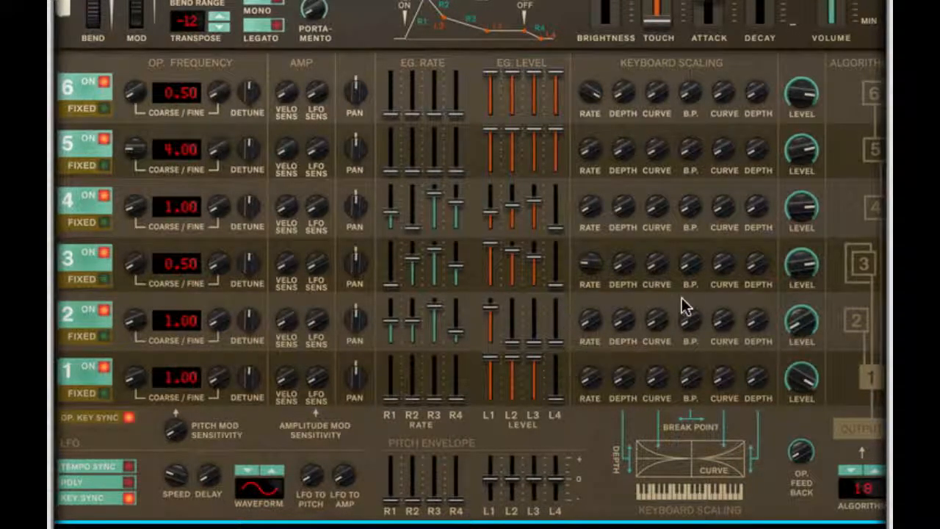
drag(606, 321, 608, 235)
drag(801, 320, 780, 42)
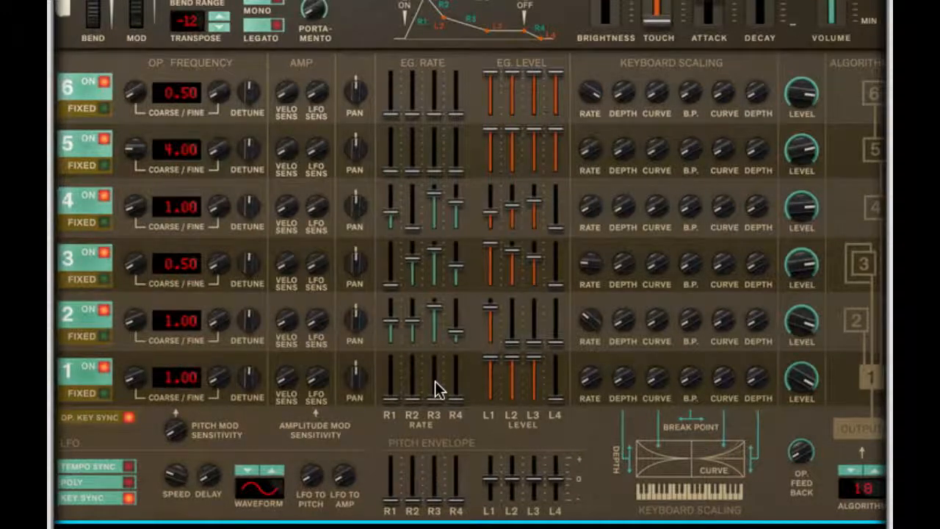
Lower operator 1's envelope rates 3 and 4, set envelope level 3 to minimum, and raise its keyboard scaling rate
drag(435, 382, 459, 375)
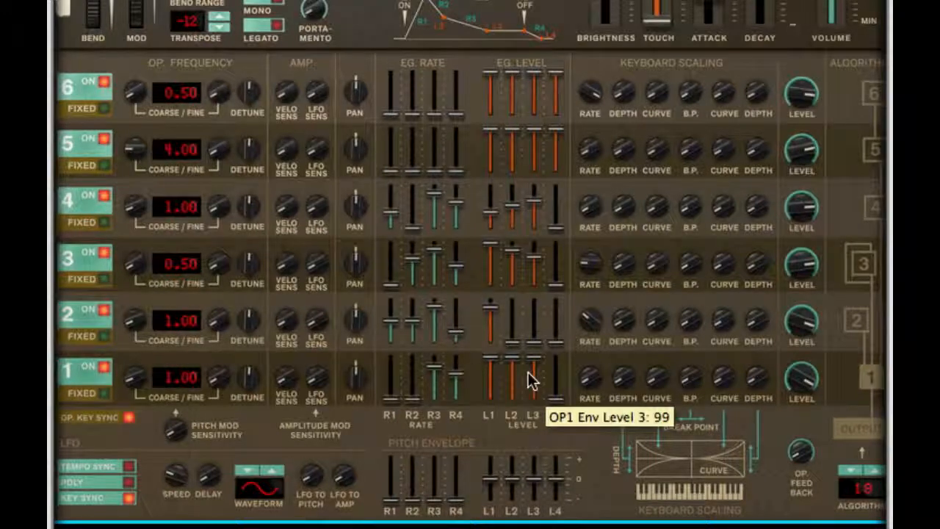
drag(536, 402, 532, 435)
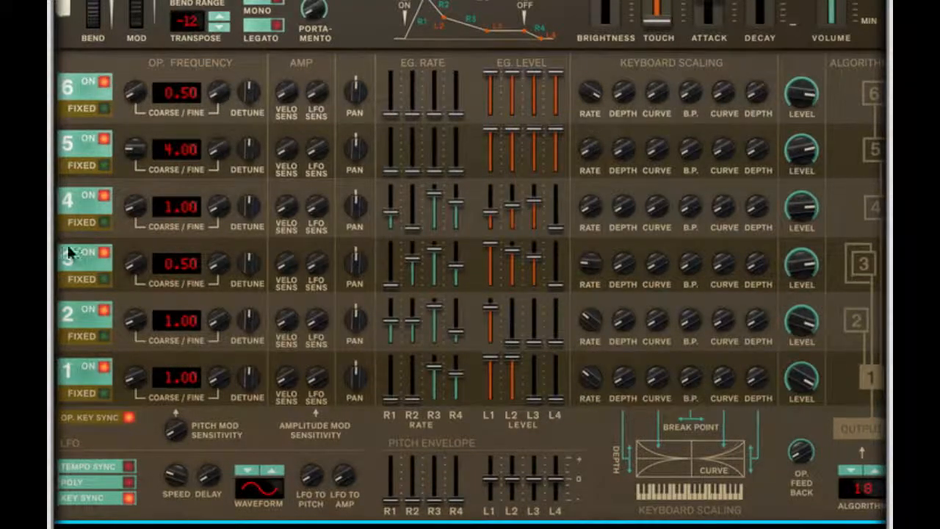
Add an RV7000 Advanced Reverb after the PX7, with a low dry/wet mix and Decay at 26
scroll(294, 304, down, 5)
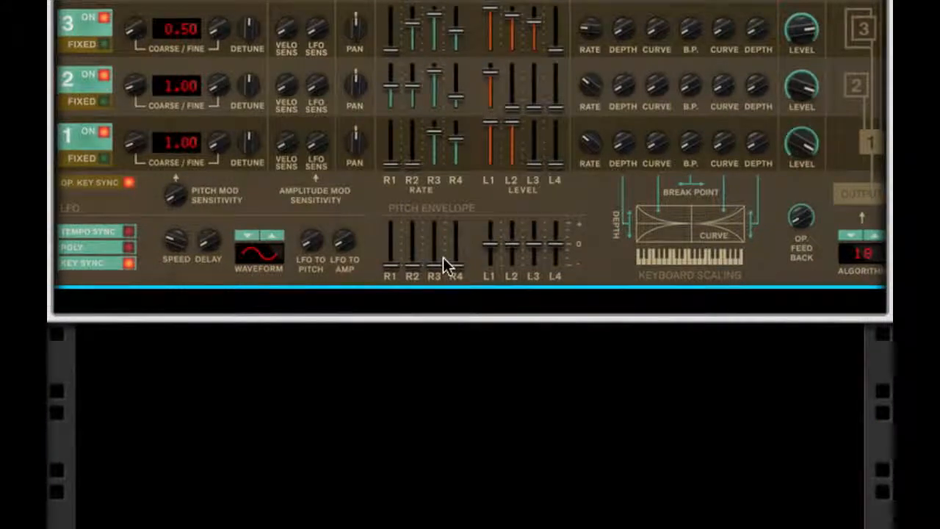
mouse_move(444, 264)
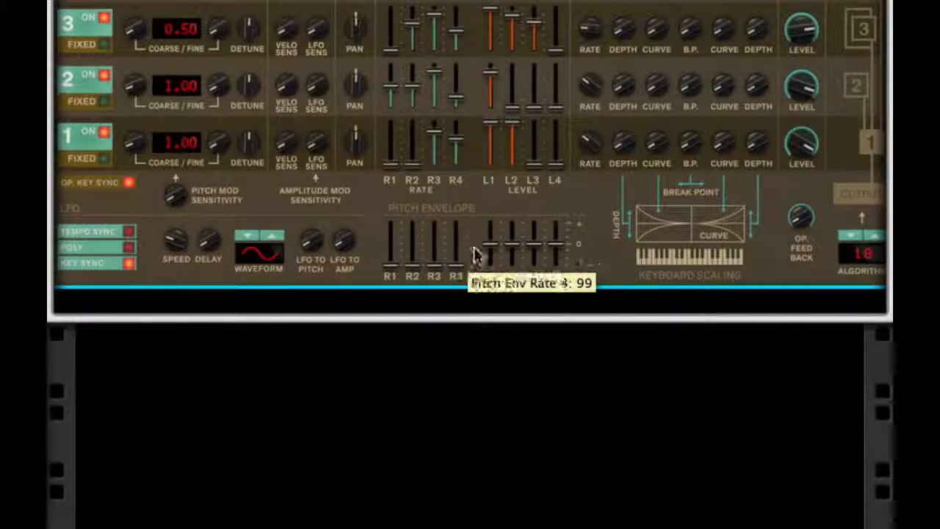
right_click(604, 242)
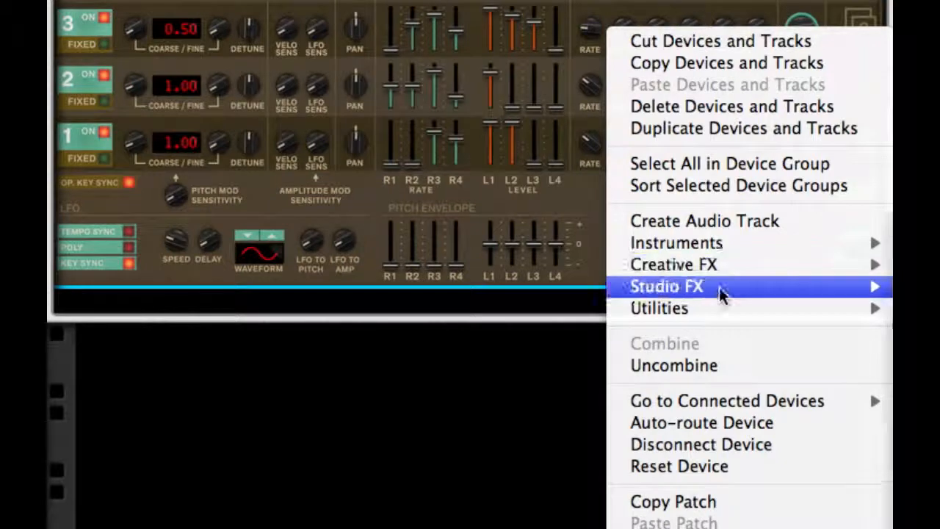
click(917, 288)
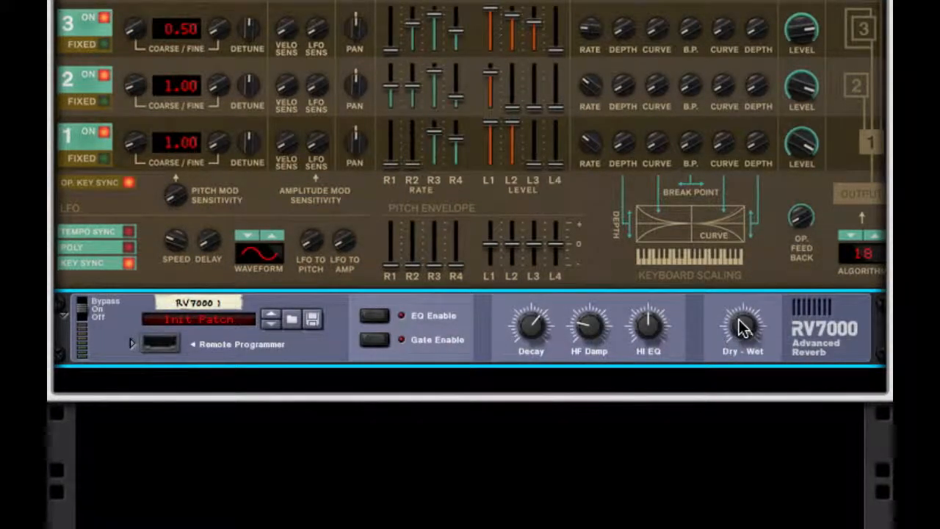
drag(742, 327, 724, 528)
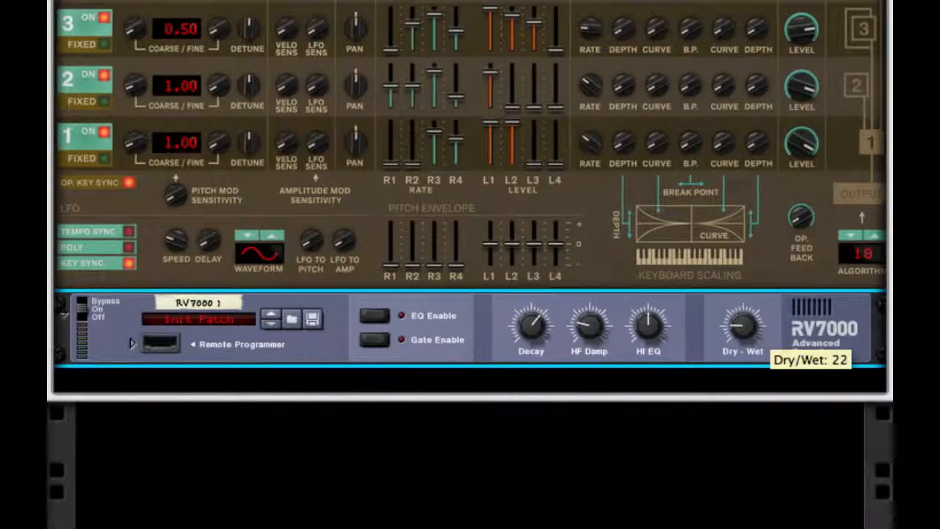
mouse_move(751, 335)
mouse_down()
mouse_move(739, 326)
mouse_move(753, 327)
mouse_up()
drag(531, 320, 530, 435)
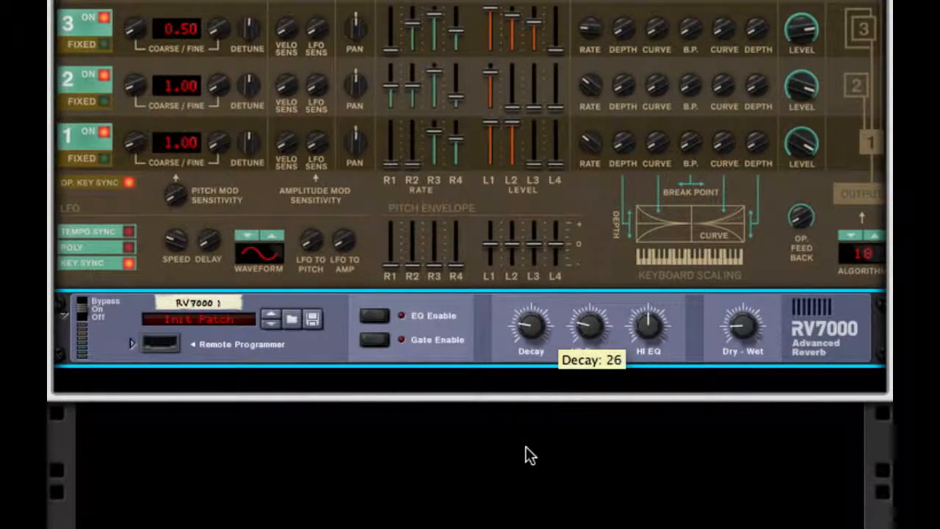
Add a Pulveriser after the RV7000 reverb and raise its Squash and Dirt amounts
right_click(813, 327)
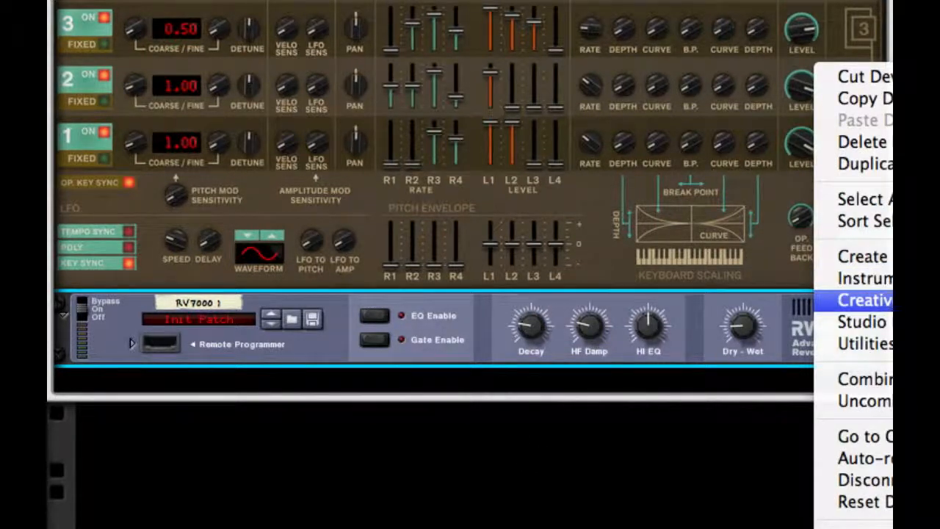
click(890, 300)
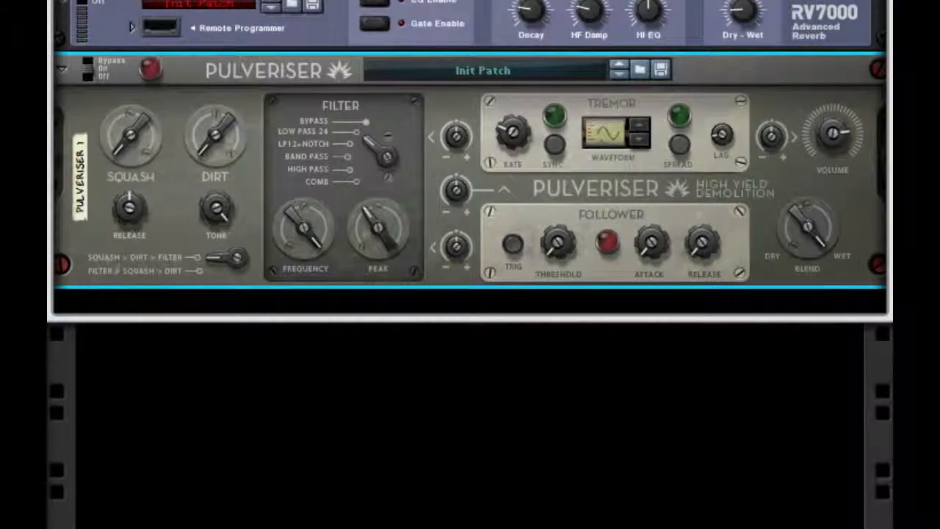
drag(132, 146, 127, 31)
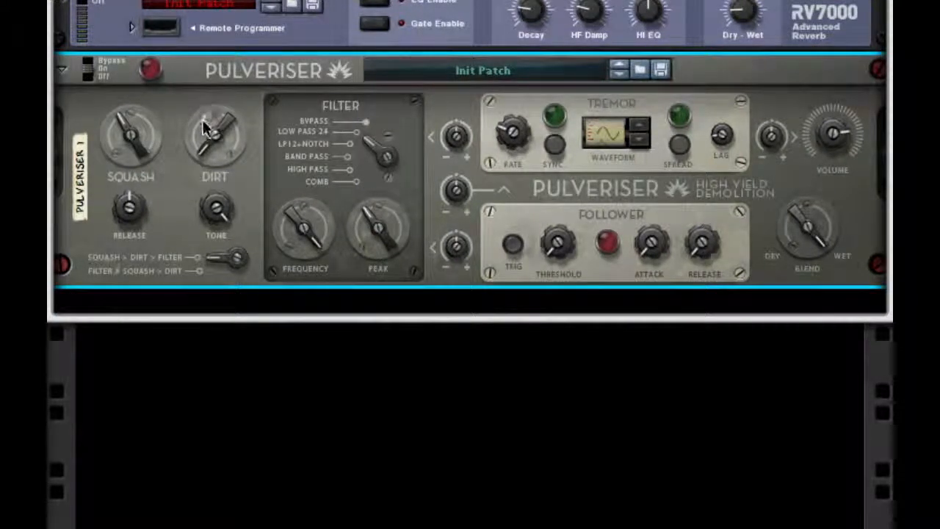
drag(202, 118, 188, 35)
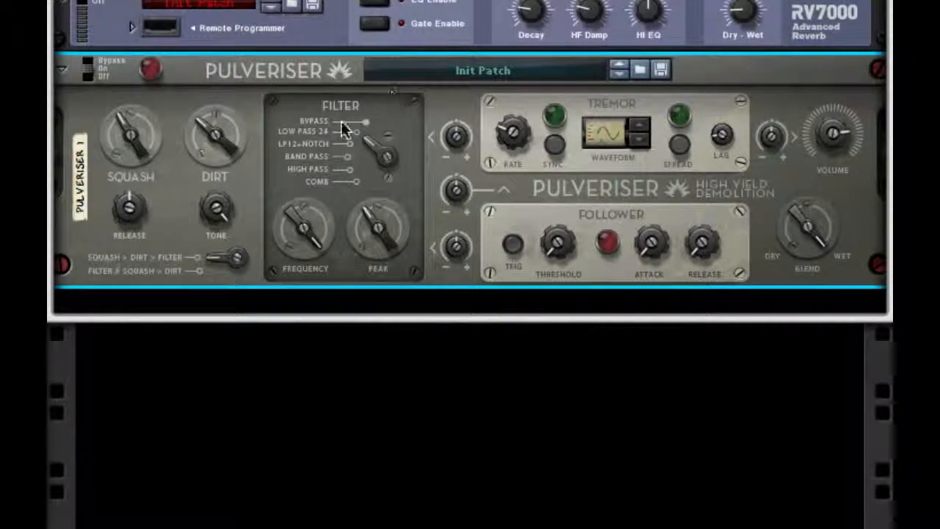
Switch the Pulveriser filter to High Pass, reduce its frequency, and raise the Tremor modulation amount on the filter frequency
drag(378, 152, 302, 467)
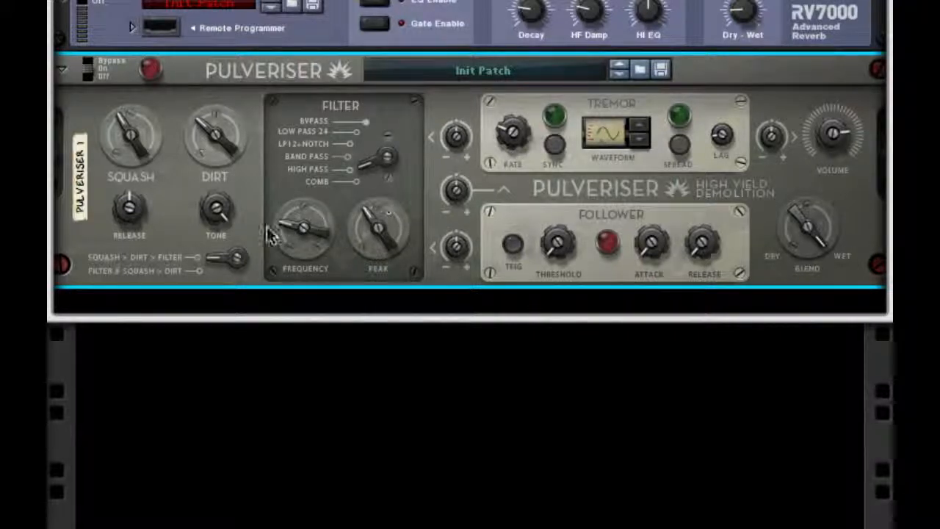
drag(286, 229, 287, 251)
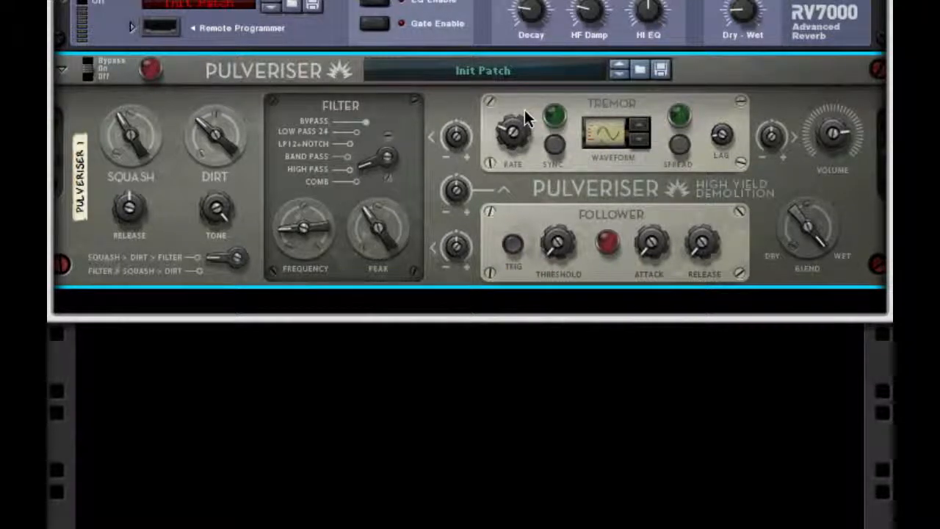
drag(458, 134, 463, 44)
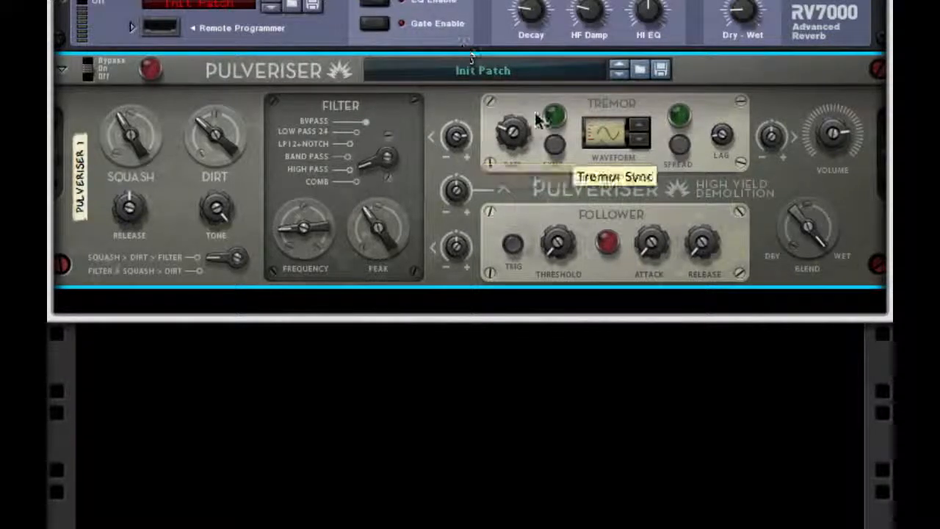
Enable the Pulveriser's Tremor Spread, choose the Decay waveform, and raise the Tremor rate and the Follower-to-rate amount
click(683, 154)
drag(600, 128, 608, 22)
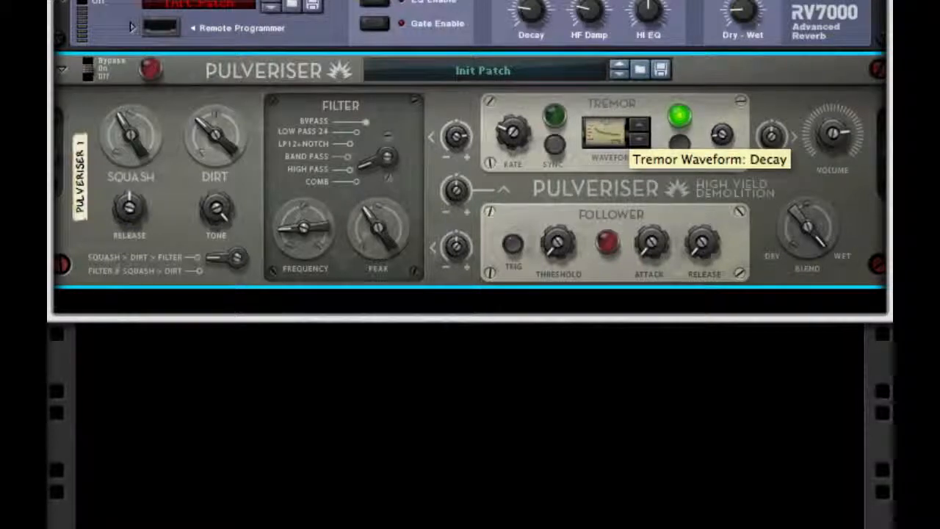
drag(517, 138, 505, 35)
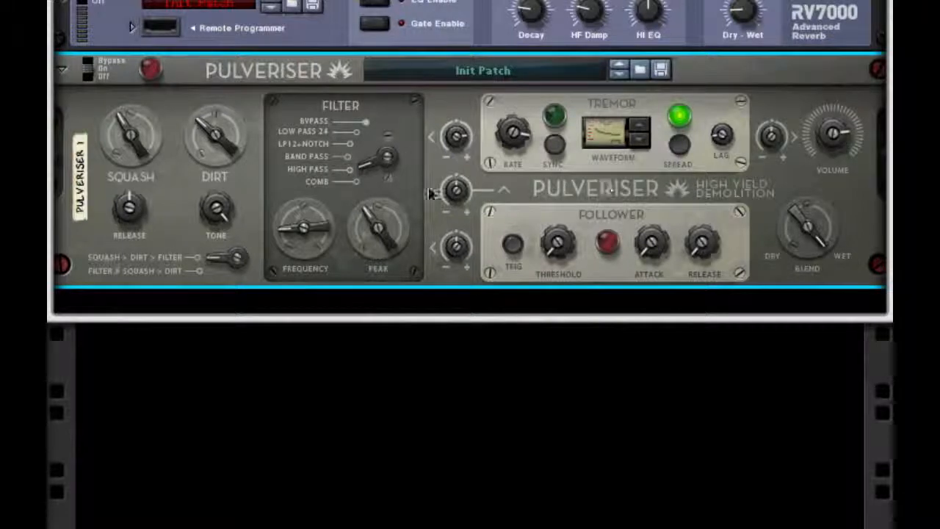
drag(460, 187, 461, 123)
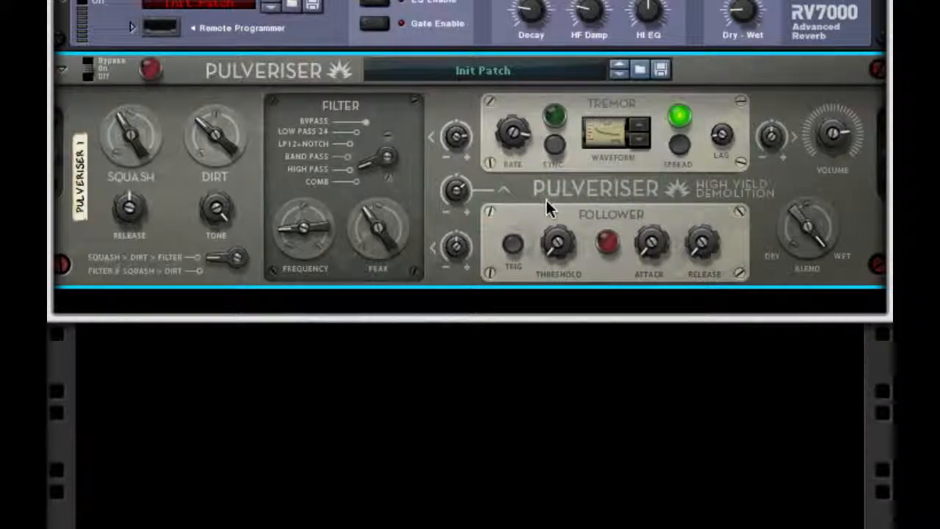
Raise the Pulveriser Follower's threshold to about halfway, its attack higher, and its release slightly
drag(558, 242, 570, 100)
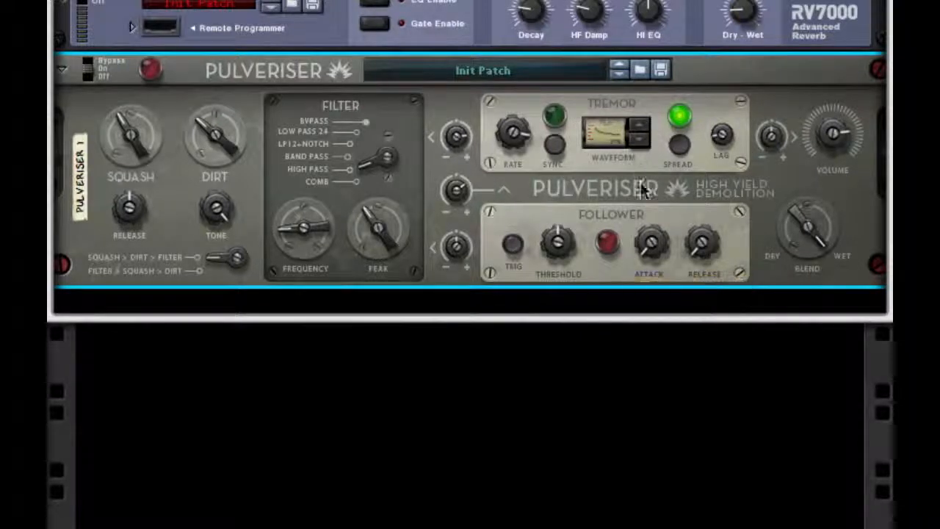
drag(643, 255, 633, 49)
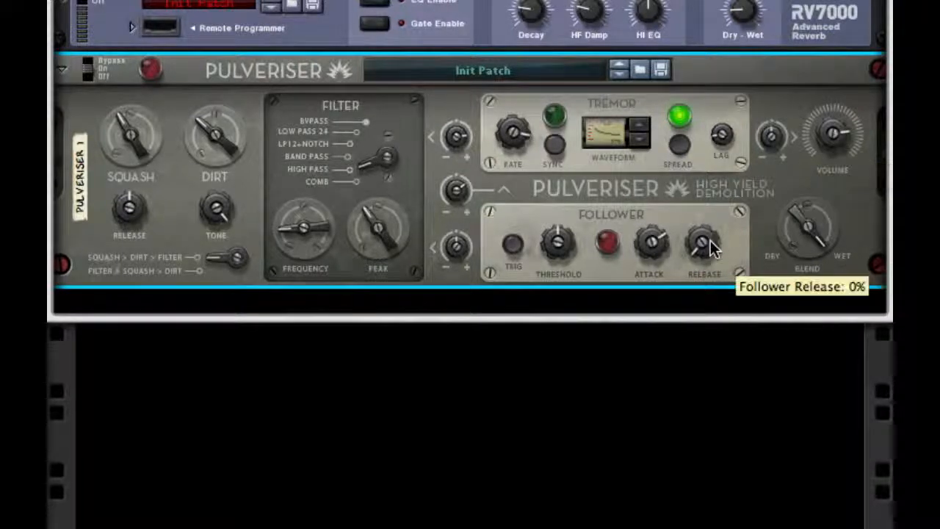
drag(710, 240, 715, 197)
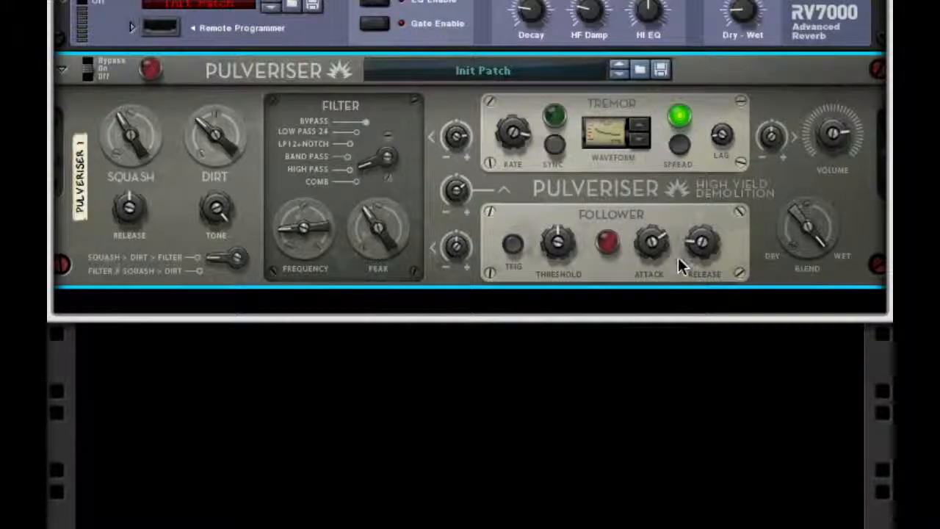
Add a Scream 4 distortion unit after the Pulveriser in the Combinator
right_click(762, 226)
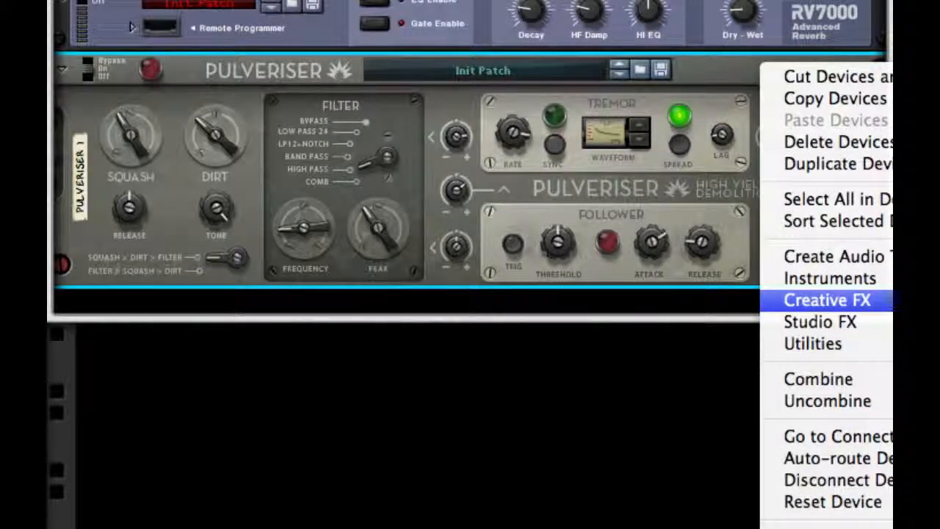
click(891, 367)
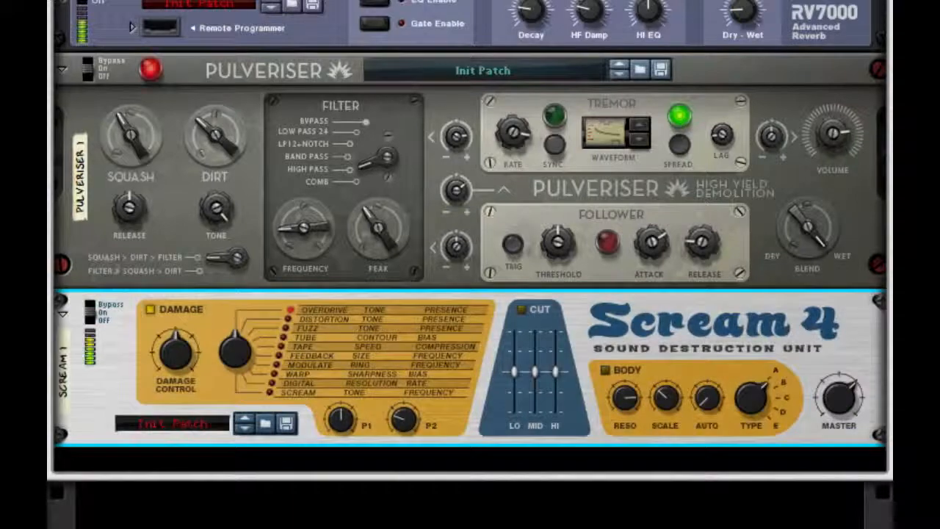
scroll(859, 391, up, 10)
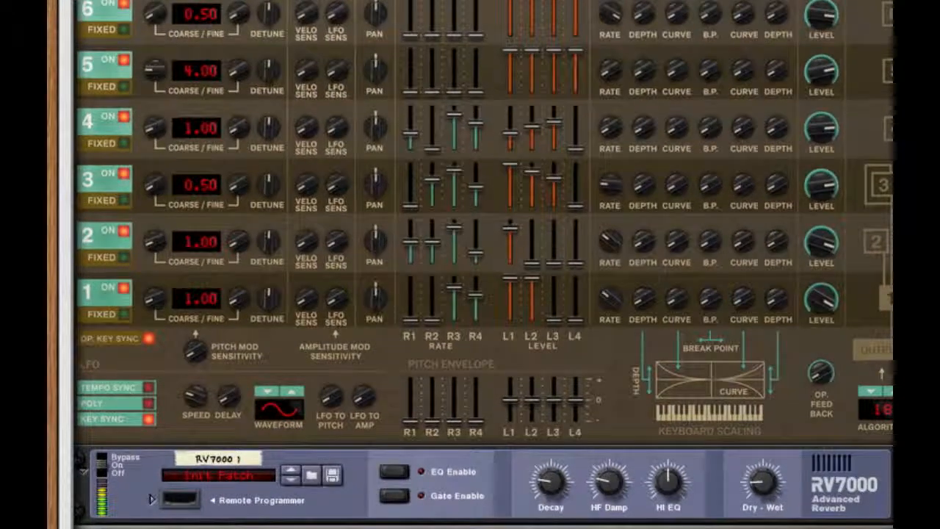
Lower the PX7's global decay below centre and trim the output levels of operators 3, 4 and 5
scroll(639, 492, up, 4)
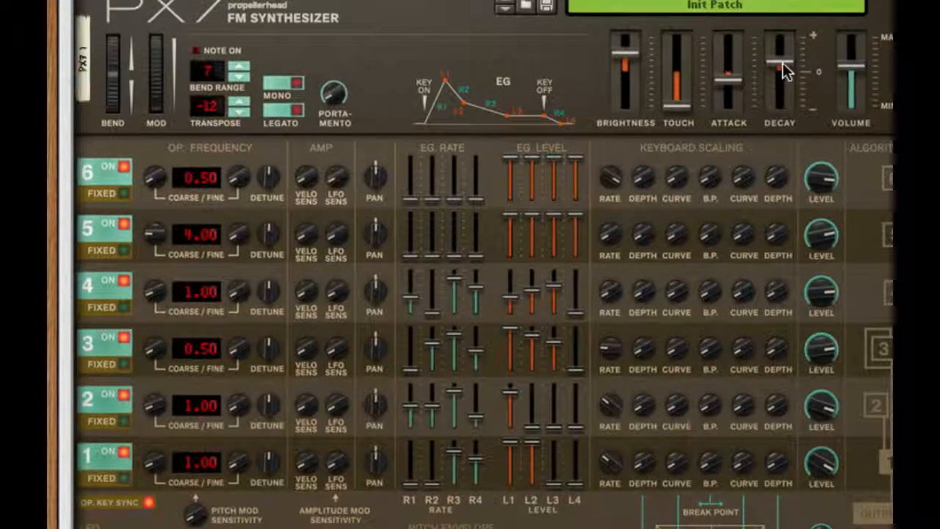
drag(782, 67, 779, 89)
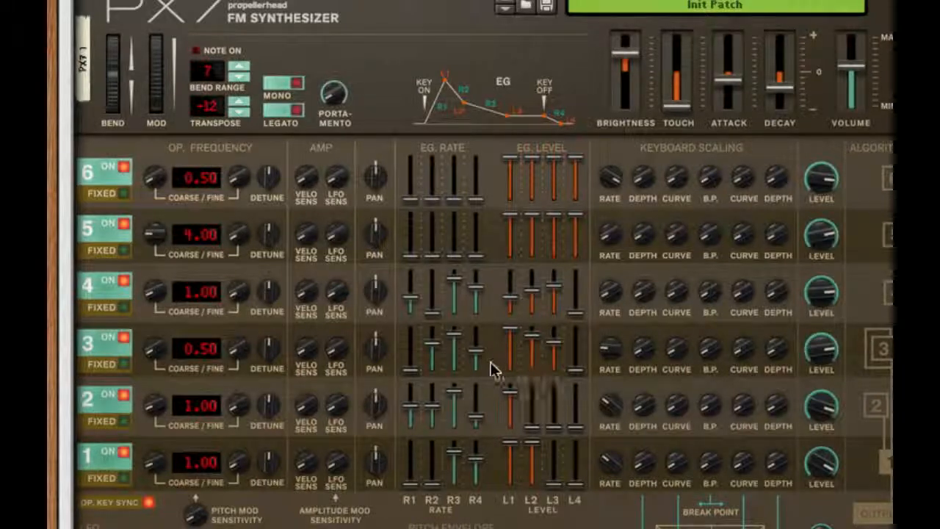
drag(819, 184, 808, 292)
drag(825, 352, 828, 305)
drag(823, 351, 823, 361)
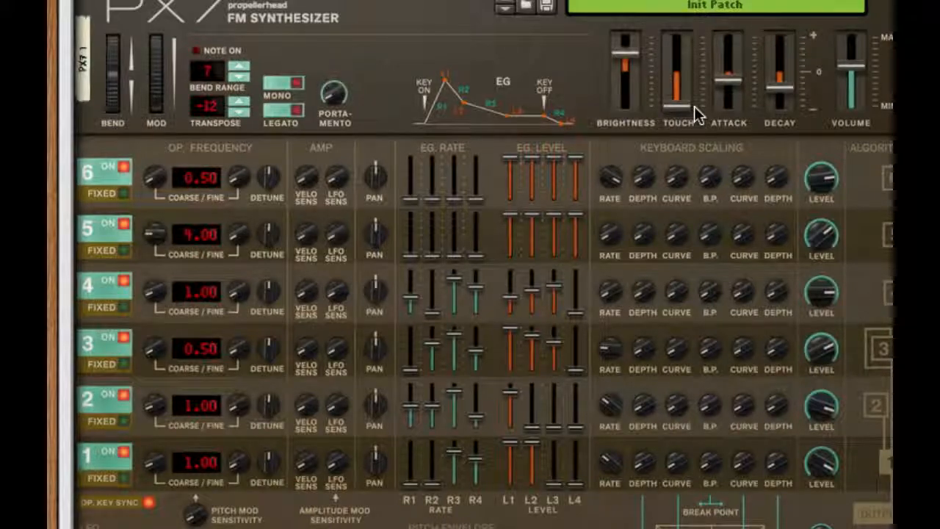
Set the Scream 4 damage type to Warp, lower its P1 sharpness, and raise its P2 bias
scroll(696, 114, down, 4)
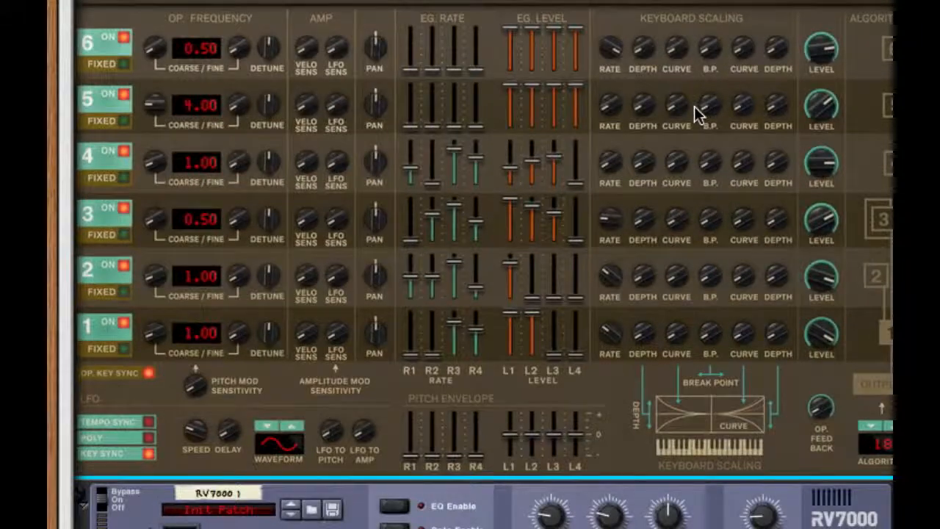
scroll(693, 106, down, 6)
scroll(693, 106, down, 1)
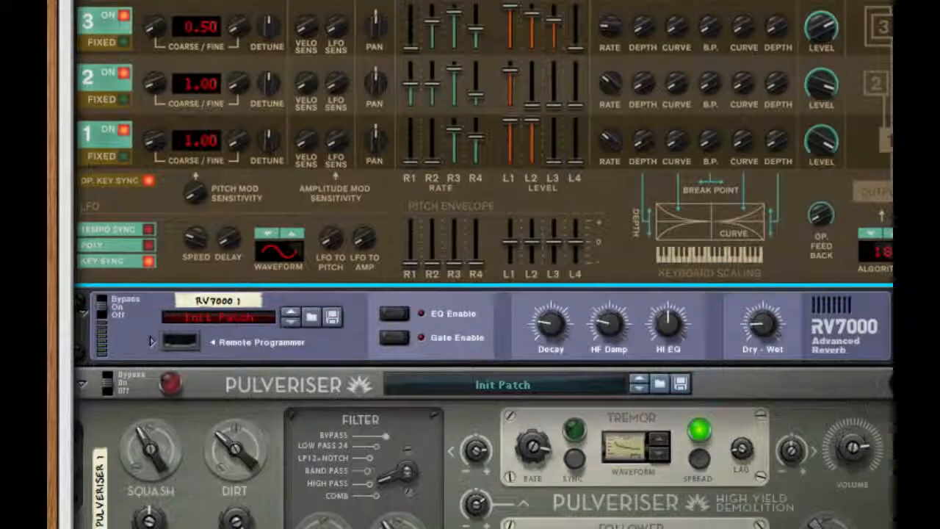
scroll(206, 414, down, 11)
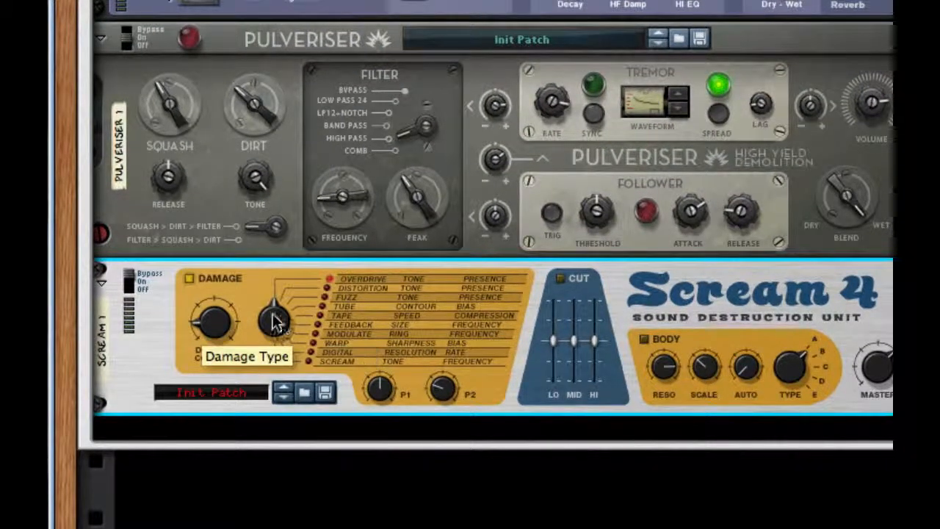
drag(279, 324, 285, 172)
drag(287, 116, 292, 100)
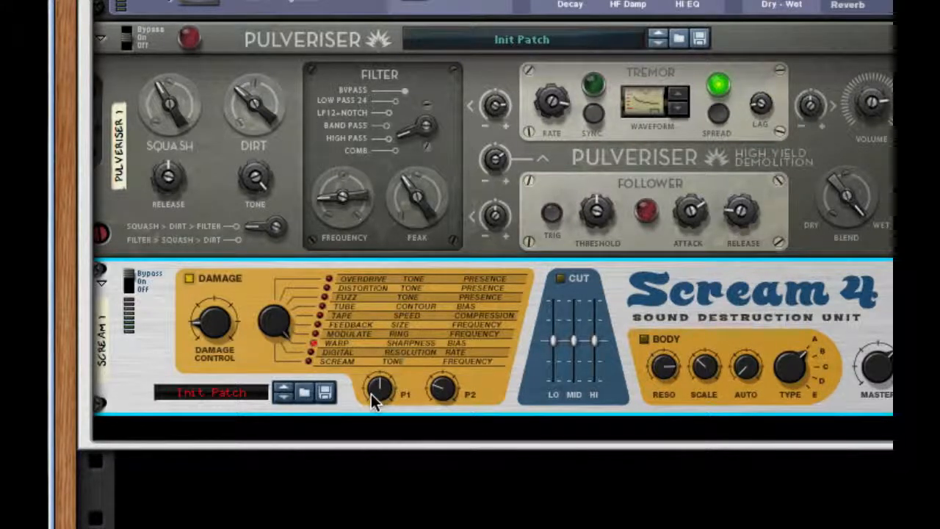
drag(376, 389, 376, 446)
drag(444, 388, 464, 271)
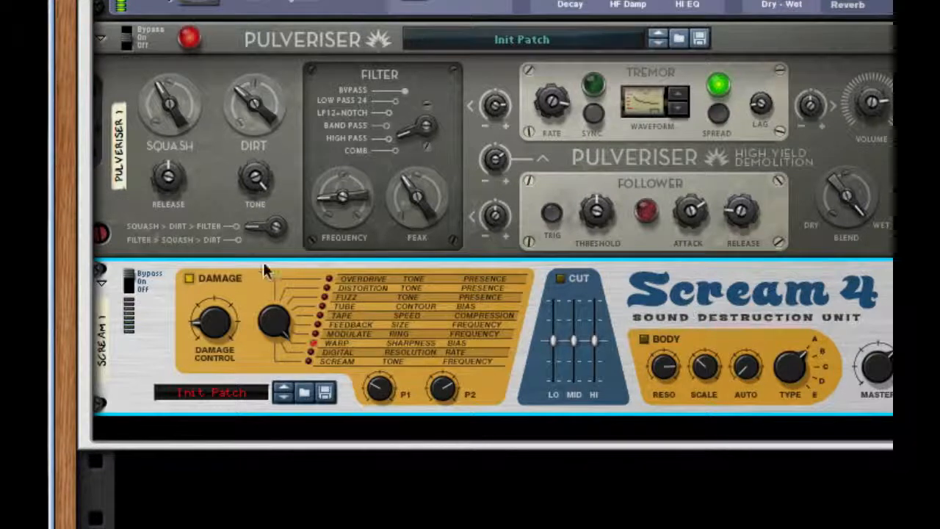
Compare the sound with the Scream 4 switched off and bypassed, and leave the unit on
click(130, 290)
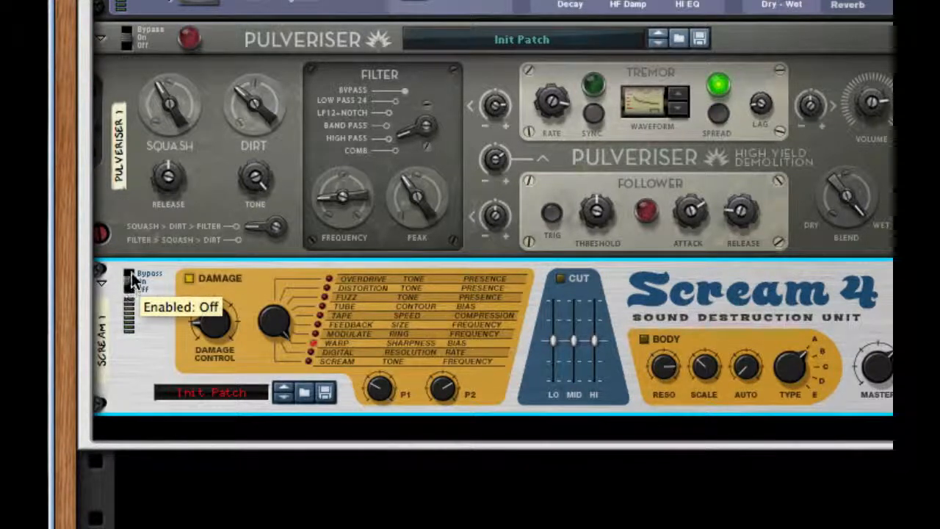
click(131, 276)
click(133, 279)
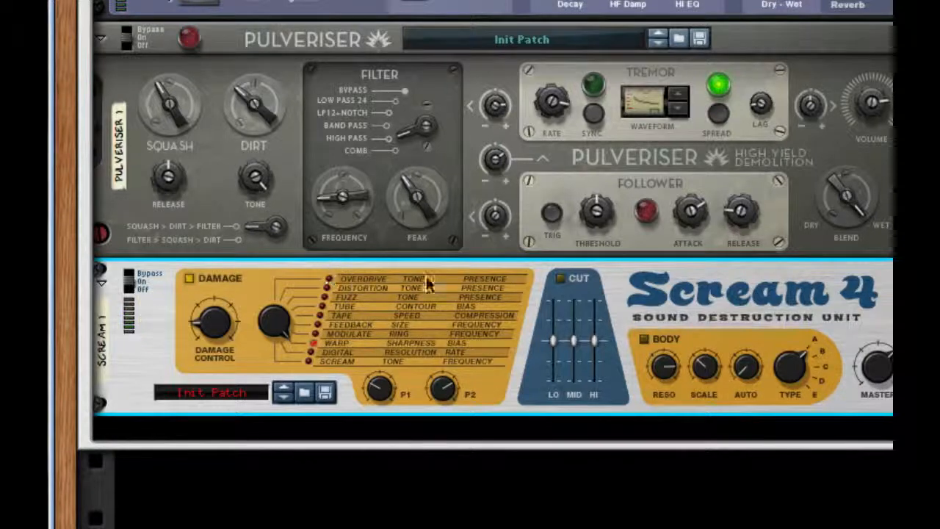
Add a Softube Saturation Knob after the Scream 4, set to Keep Low with saturation at about one third
right_click(758, 309)
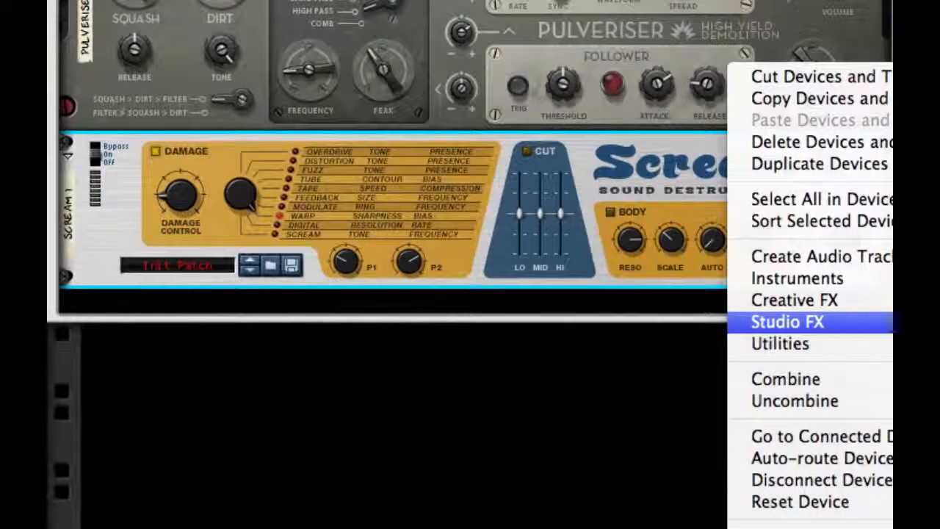
click(891, 323)
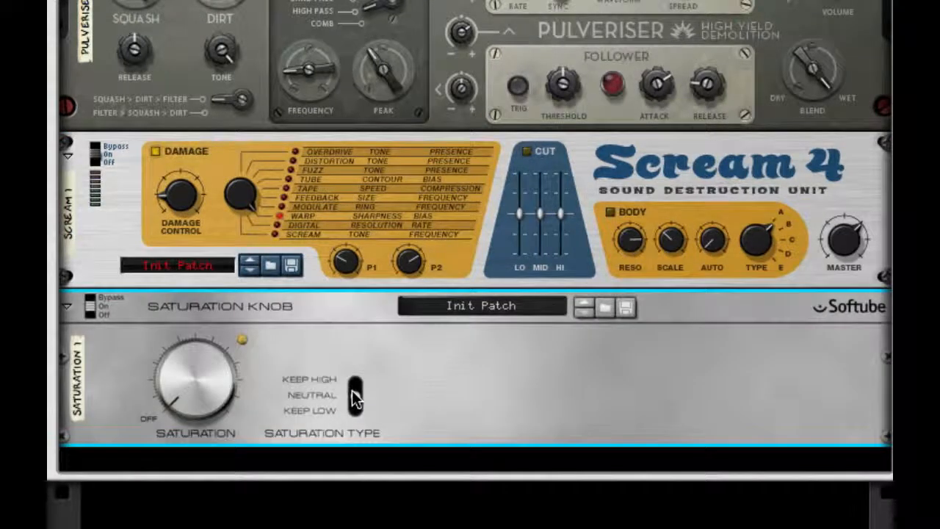
drag(351, 390, 351, 507)
drag(213, 390, 205, 296)
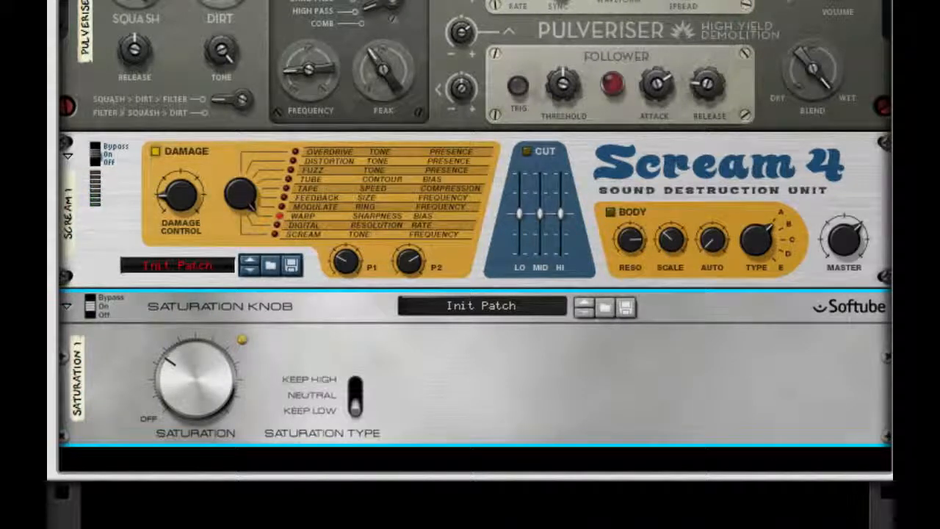
Add an MClass Equalizer after the Saturation Knob and enable its 30 Hz Lo Cut
right_click(516, 428)
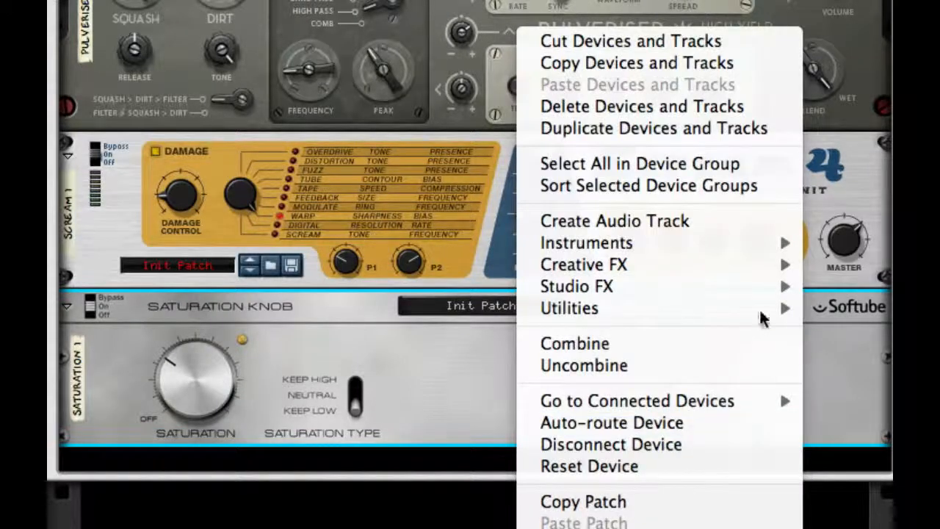
mouse_move(759, 275)
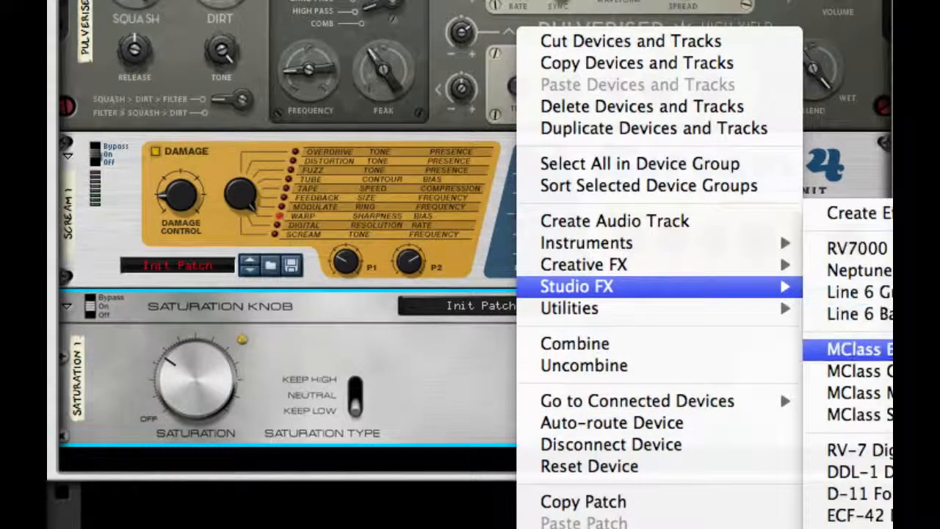
click(852, 350)
scroll(508, 271, down, 5)
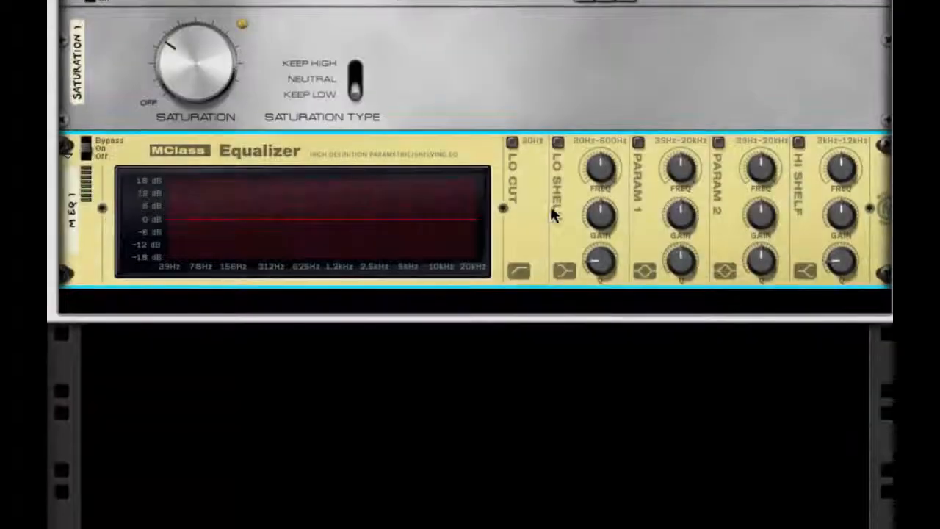
click(511, 142)
Enable the equalizer's Param 1 band with a very high Q and cut it fully to -18 dB at about 334 Hz
click(638, 142)
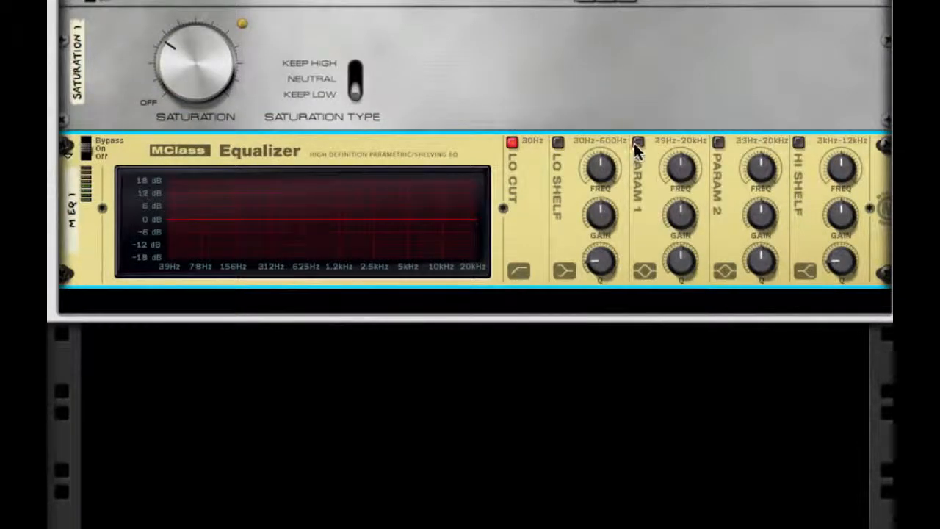
drag(668, 214, 776, 88)
drag(677, 289, 681, 227)
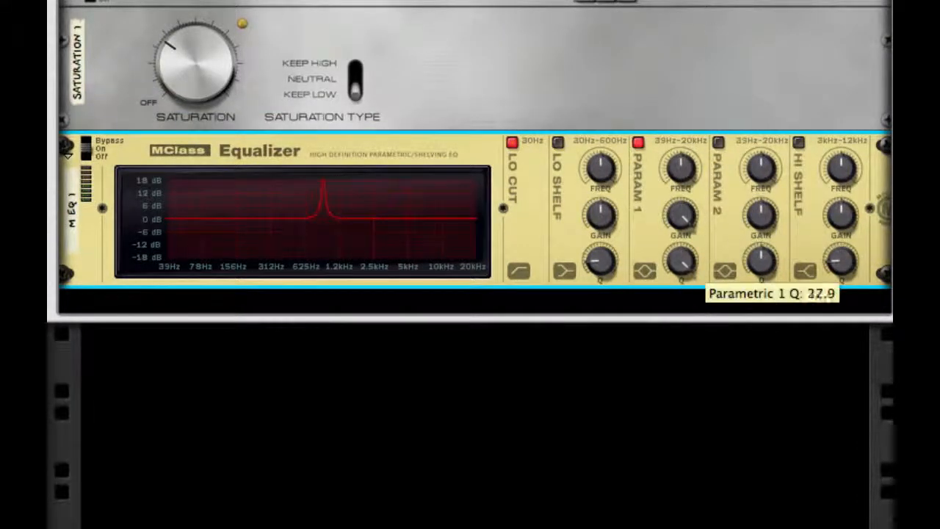
drag(685, 170, 683, 253)
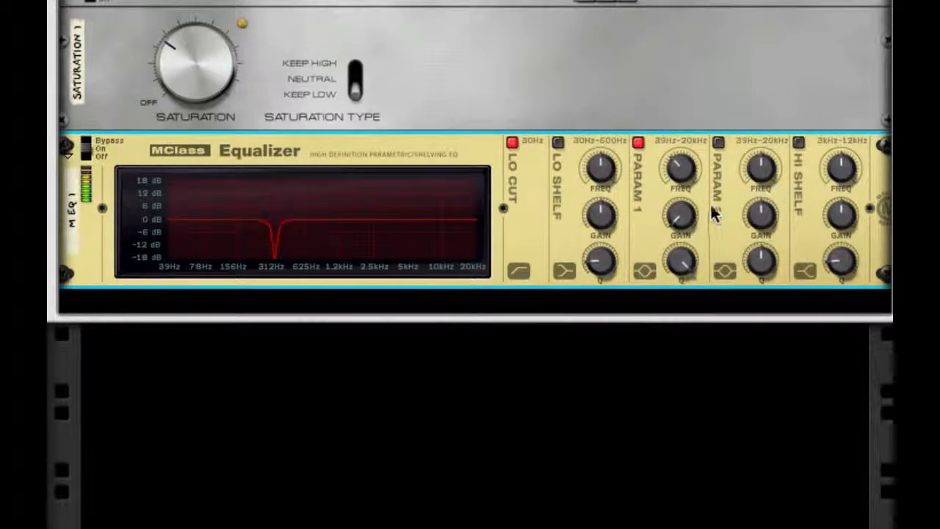
Enable the equalizer's Param 2 band with a very high Q and cut it fully to -18 dB near 2.5 kHz
click(718, 142)
drag(762, 215, 761, 198)
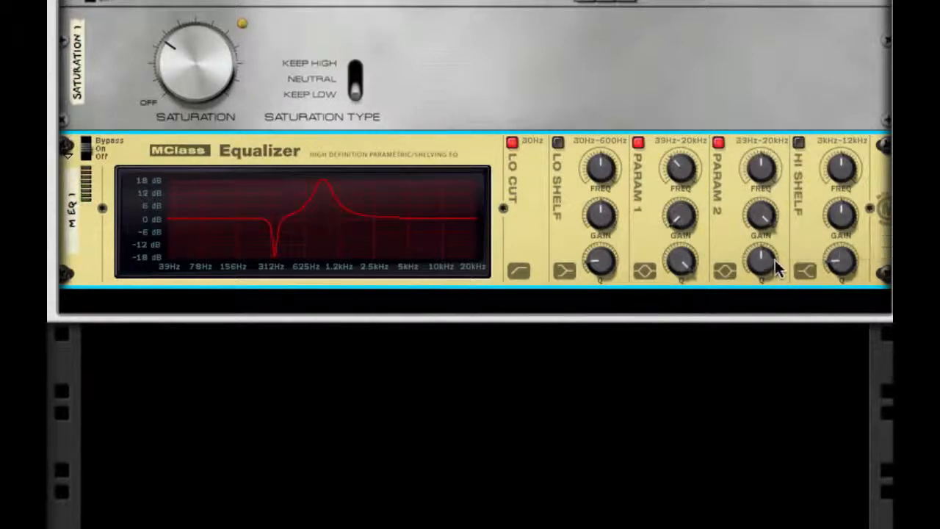
drag(775, 259, 775, 242)
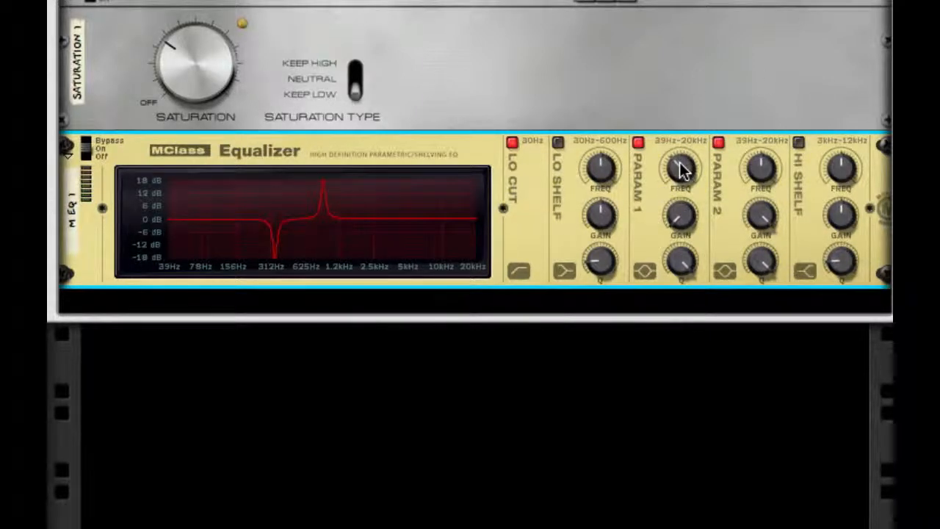
mouse_move(681, 170)
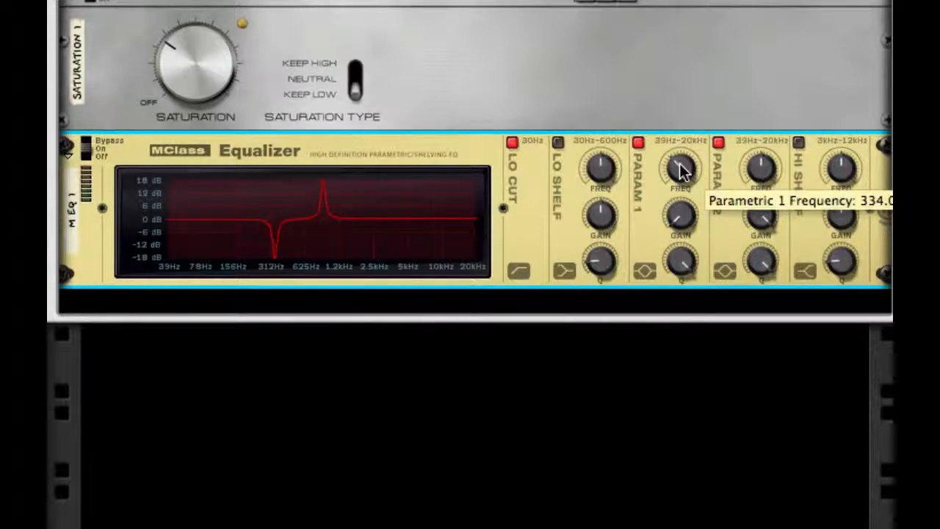
drag(771, 170, 774, 132)
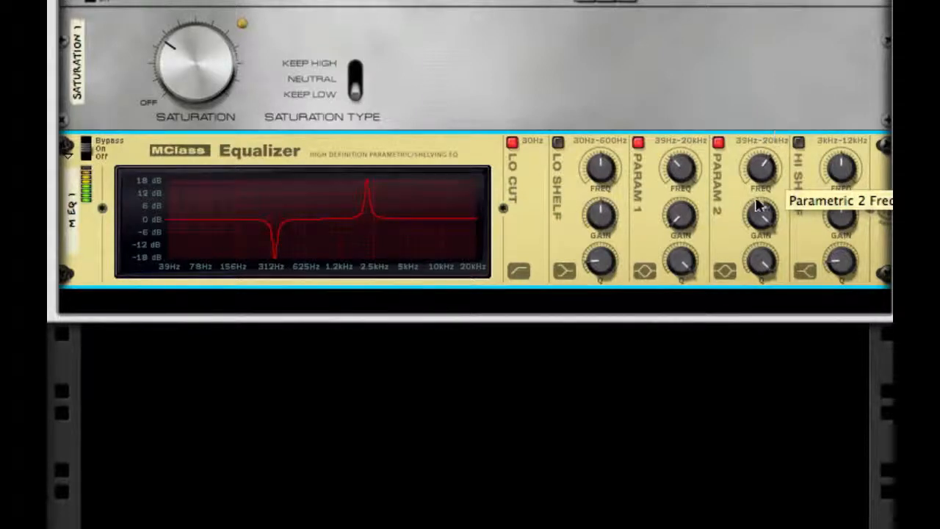
drag(757, 205, 759, 300)
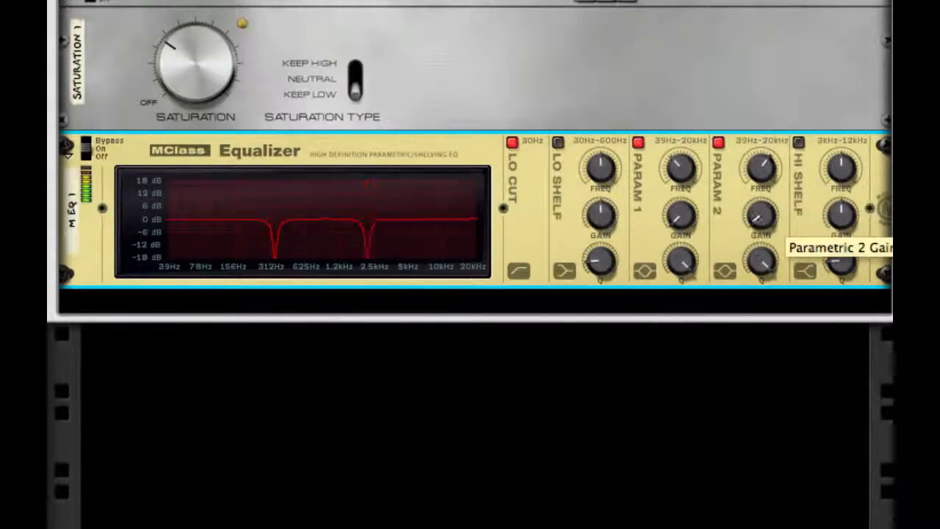
Add an MClass Maximizer with the limiter off, release on Auto, and Soft Clip enabled at maximum amount
right_click(752, 173)
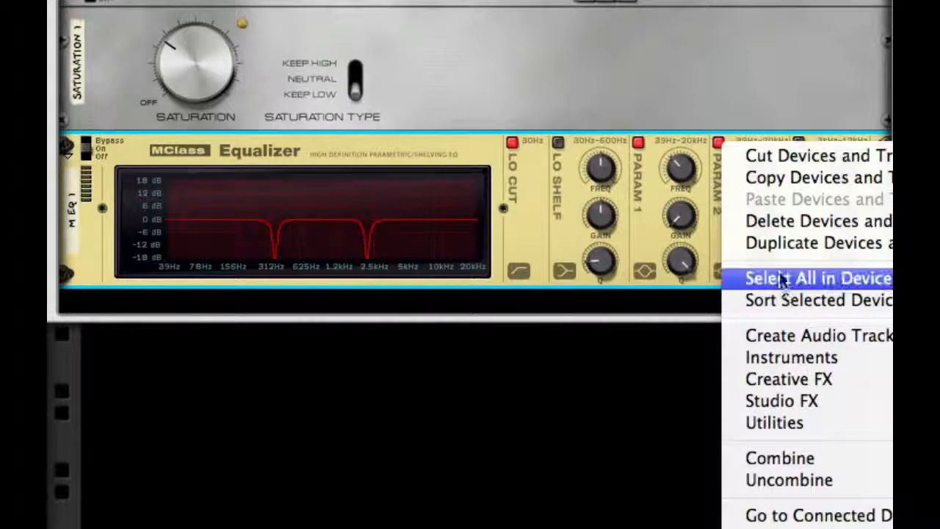
click(886, 415)
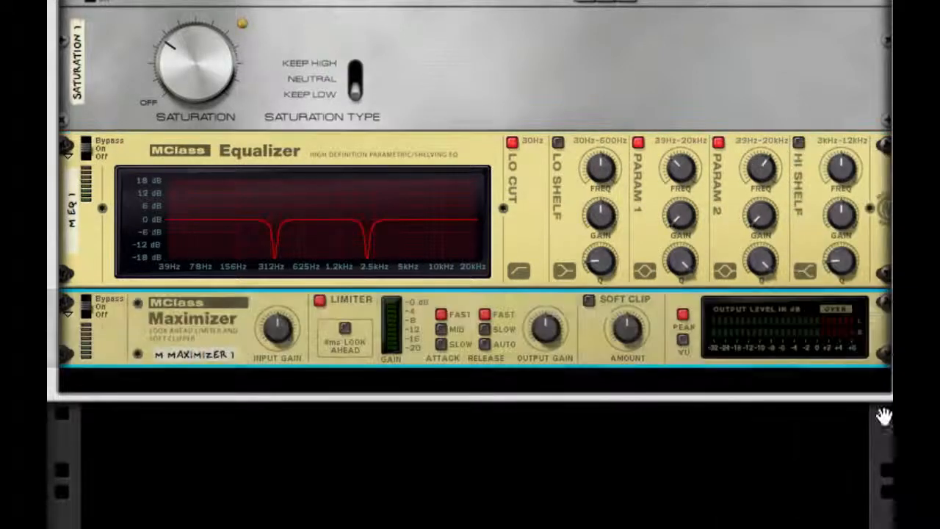
click(321, 300)
click(483, 342)
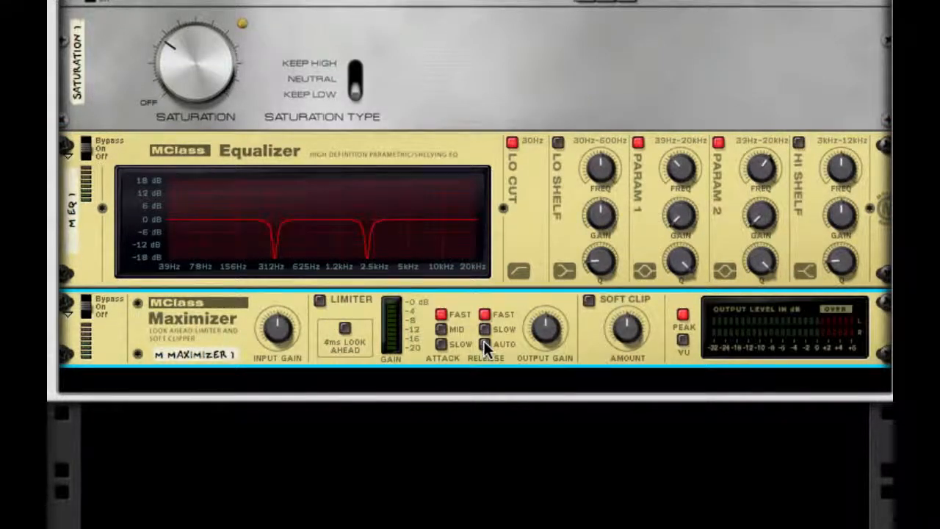
click(589, 301)
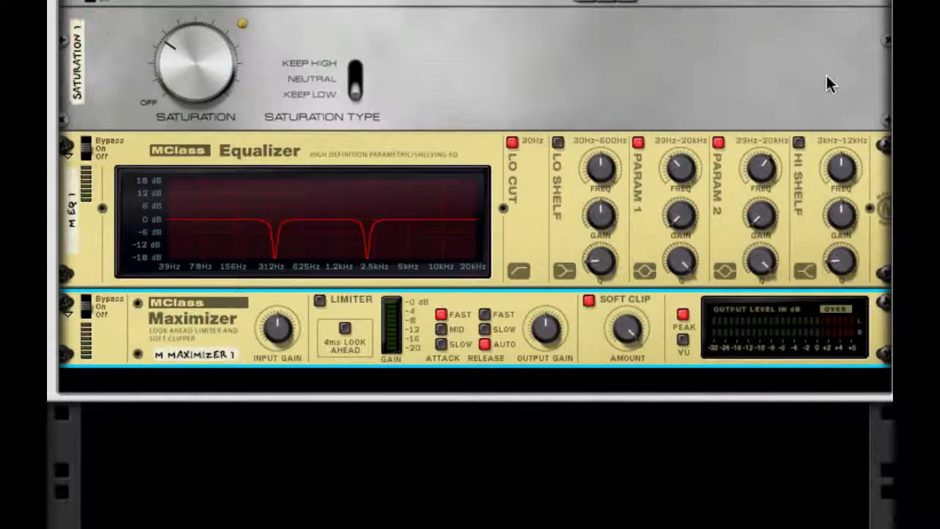
scroll(821, 74, up, 10)
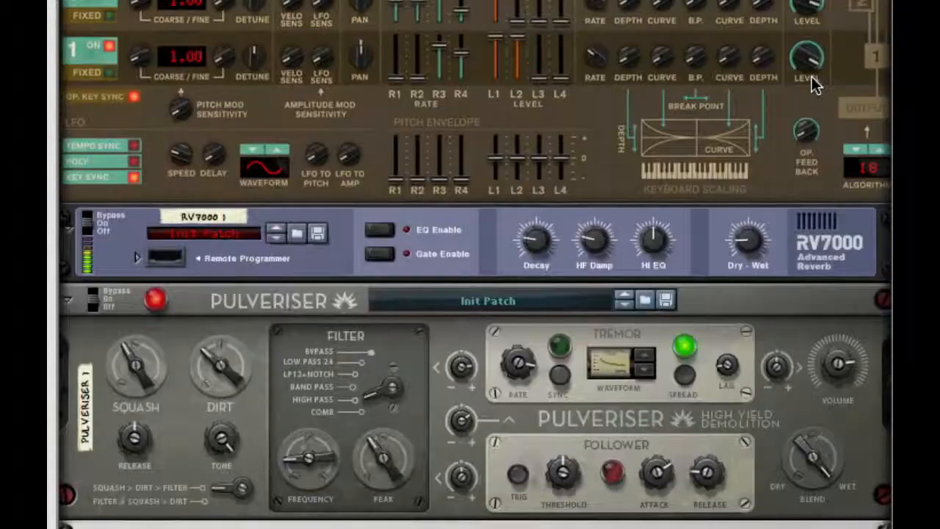
scroll(811, 76, up, 8)
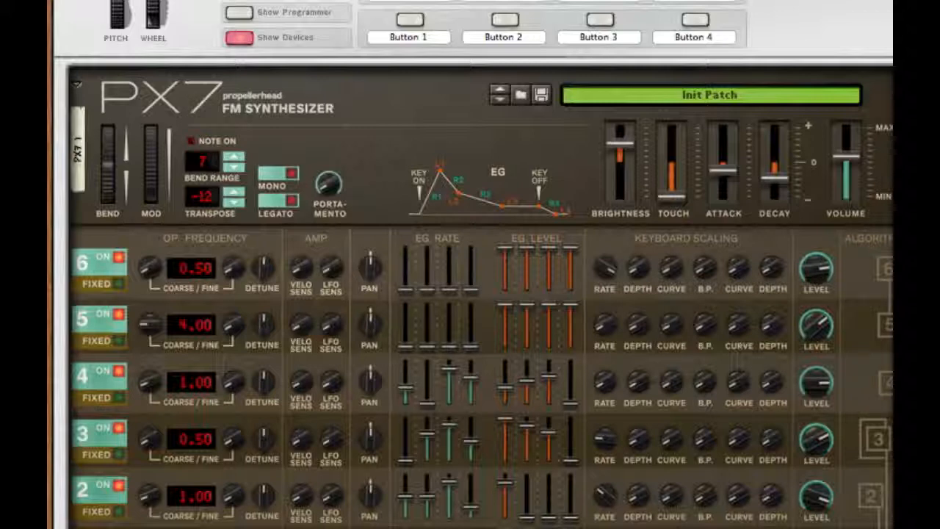
scroll(127, 158, down, 2)
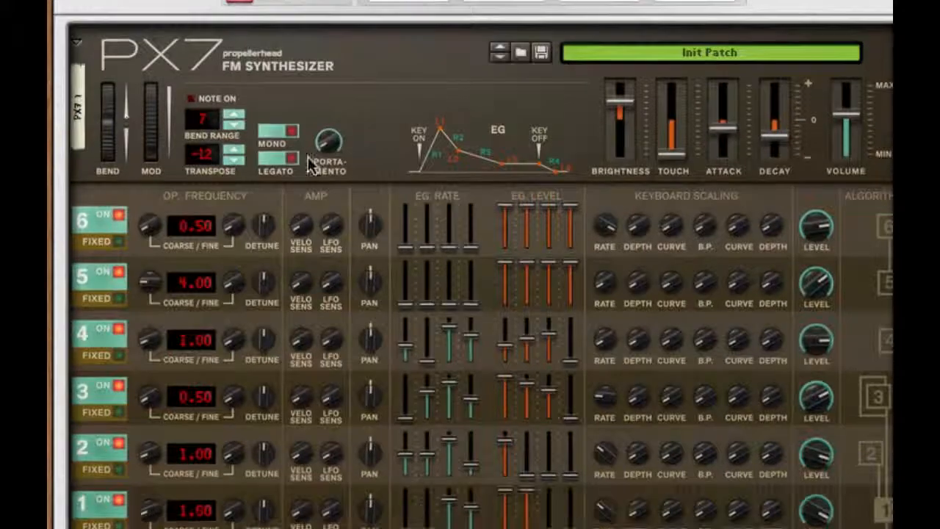